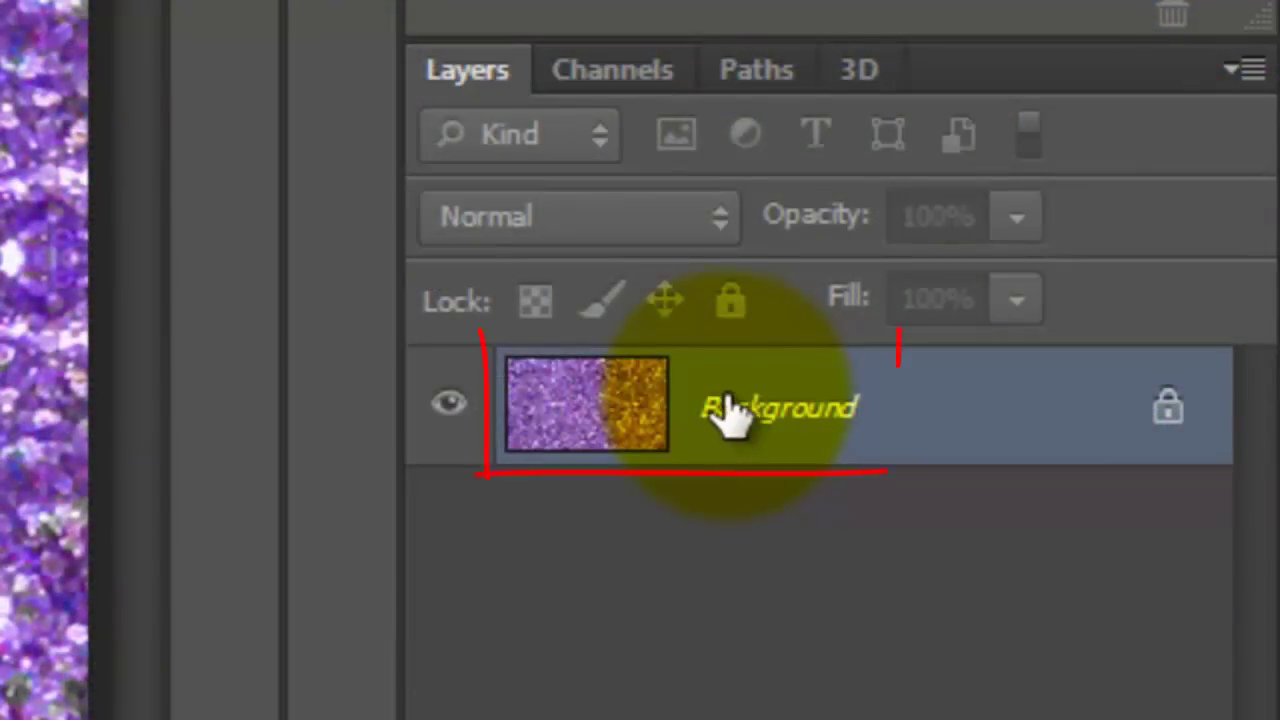
Turn the Background into a layer named GLITTER and hide it.
double_click(725, 410)
text(GLITTER)
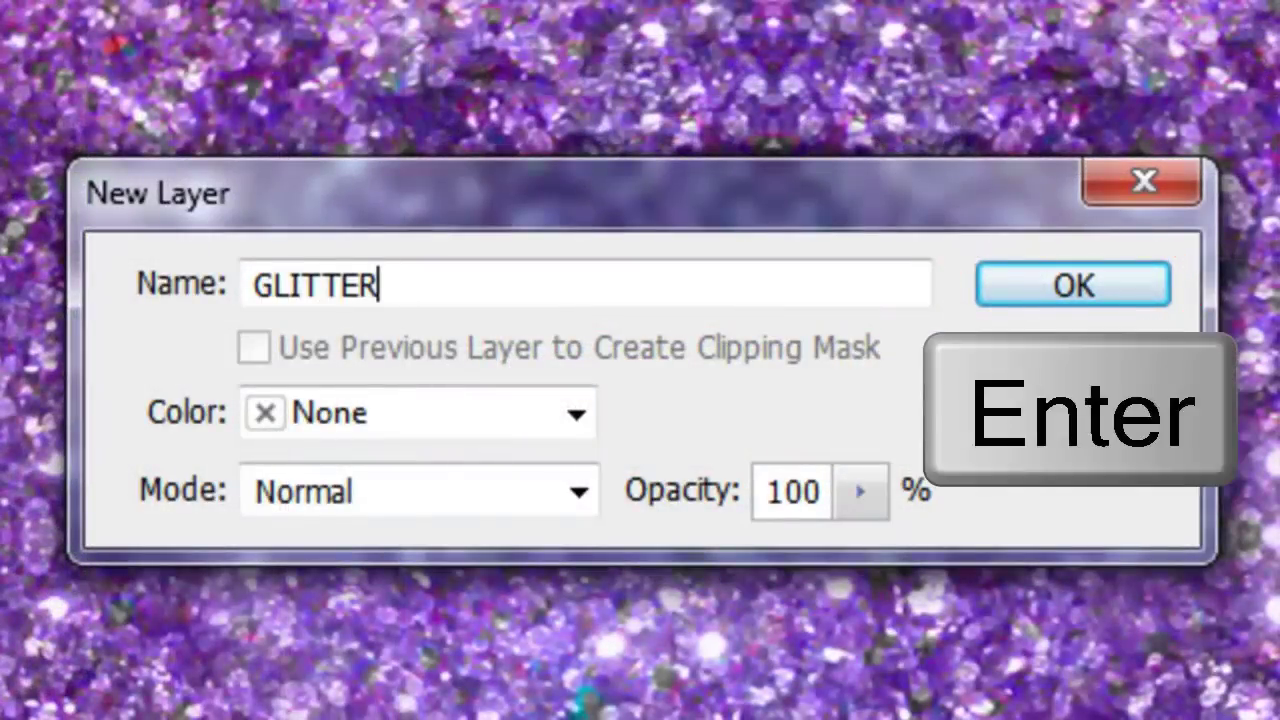
key(Return)
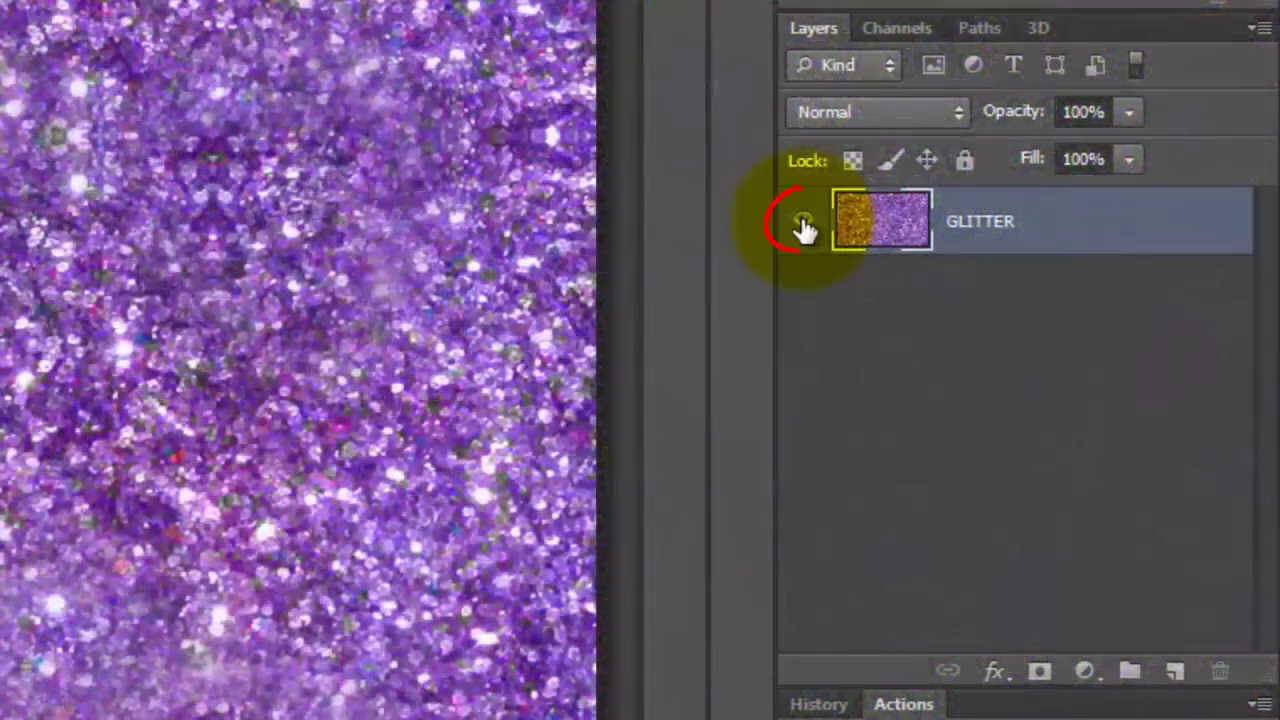
click(803, 221)
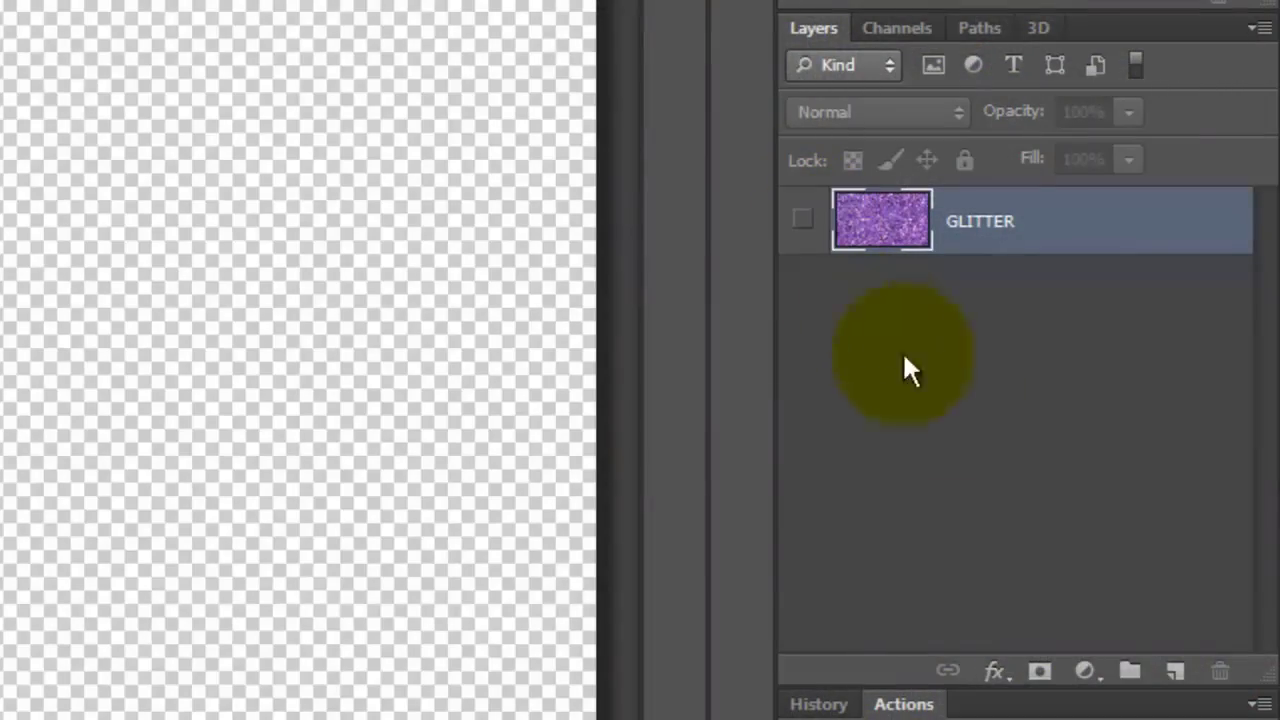
Add an empty Layer 1 beneath GLITTER and switch to the Gradient Tool.
ctrl+click(1168, 672)
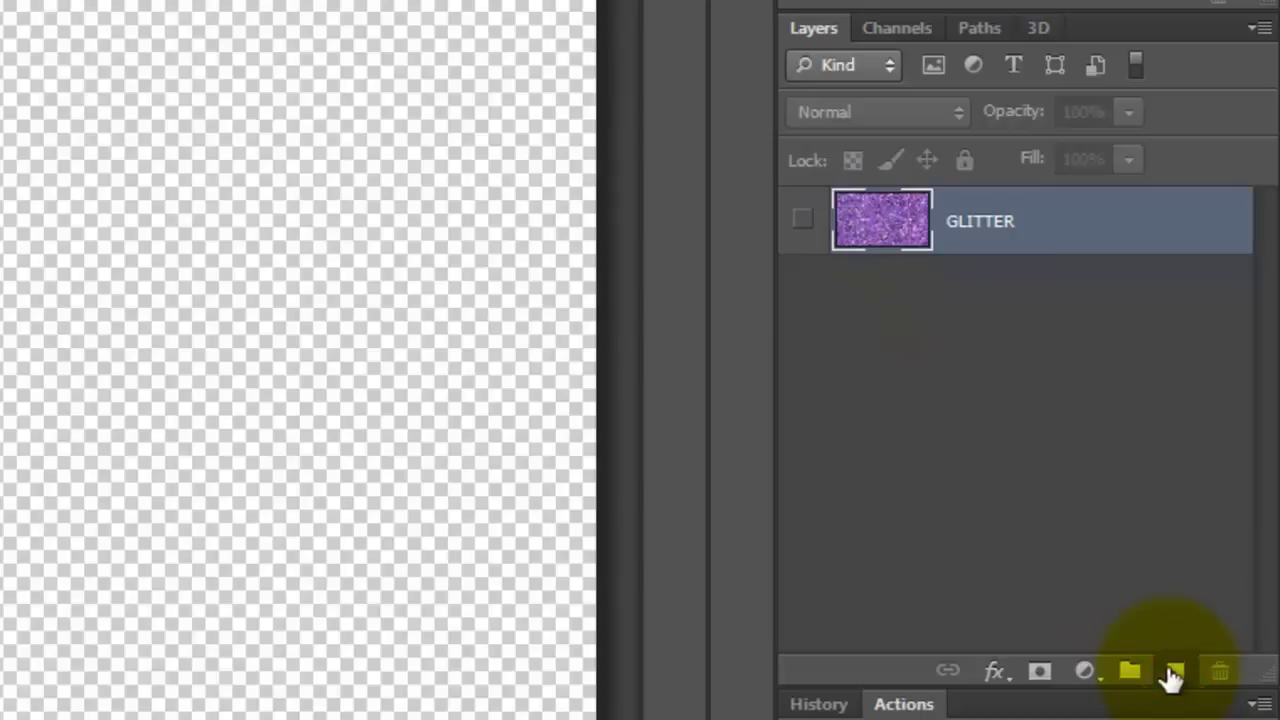
ctrl+click(1170, 671)
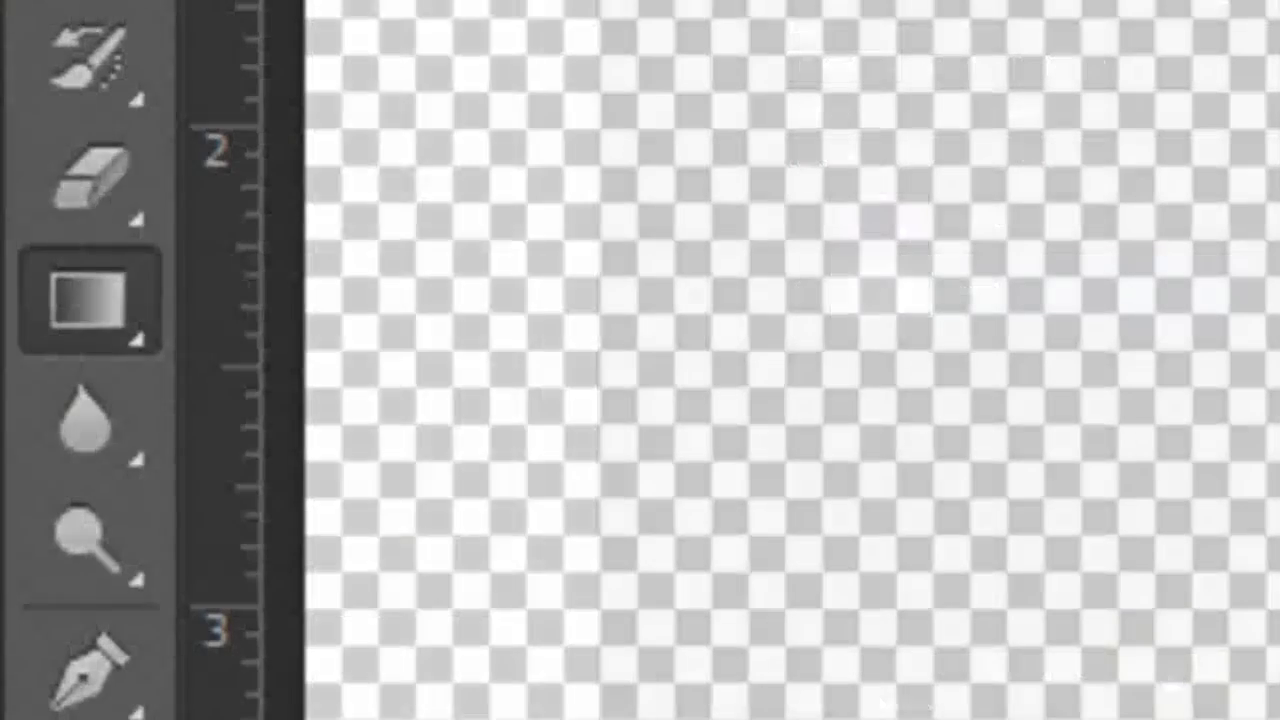
right_click(86, 294)
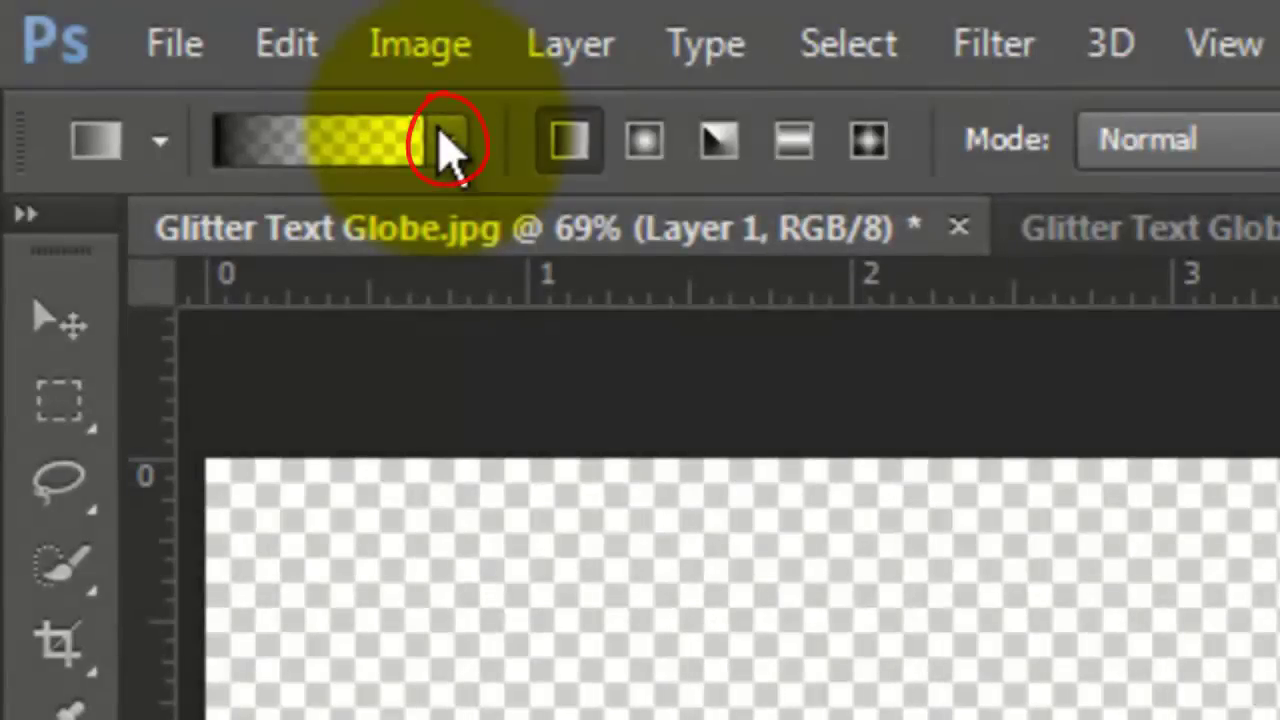
Start from the black-to-yellow preset and set its left stop to #642789 at location 20.
click(447, 142)
click(325, 288)
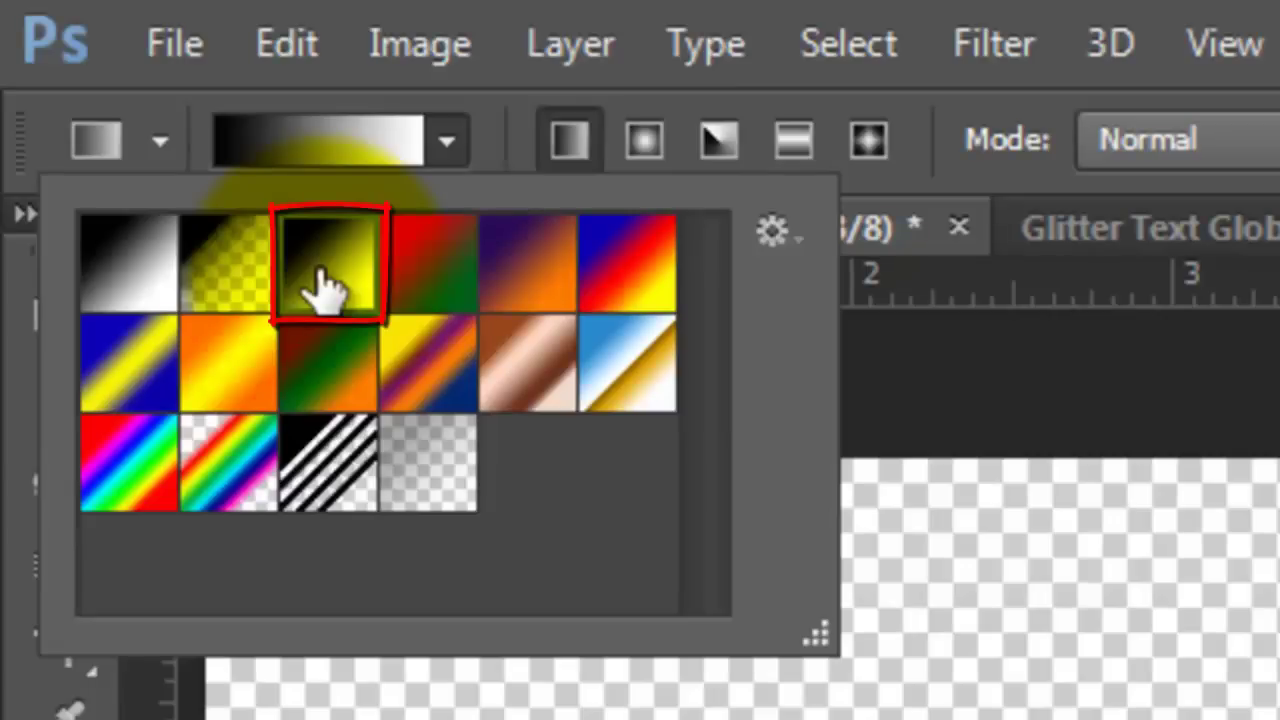
double_click(325, 285)
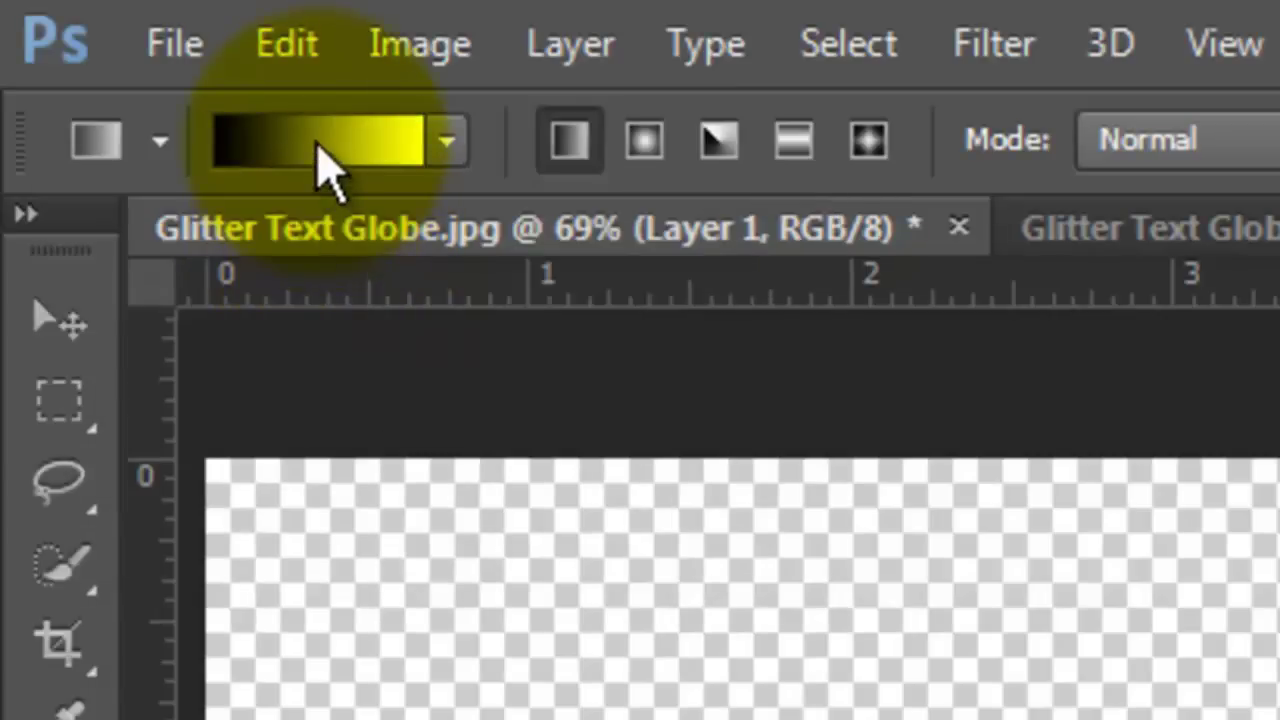
click(325, 150)
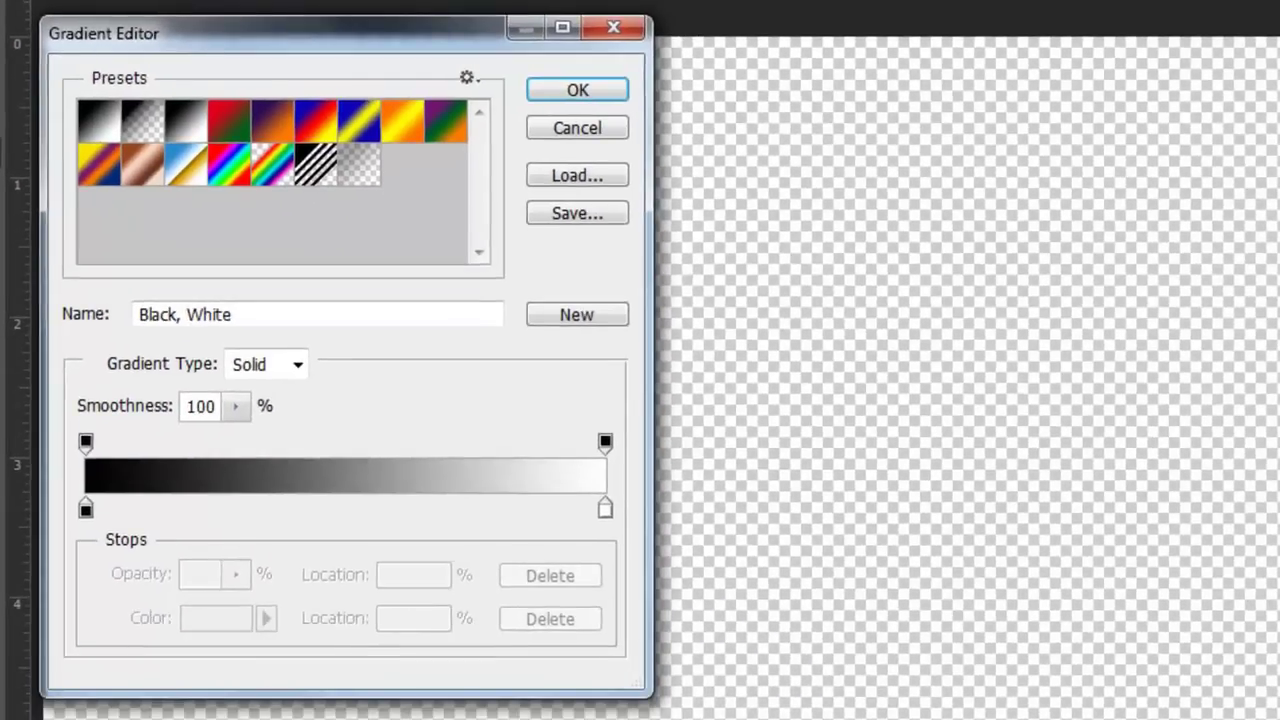
click(87, 511)
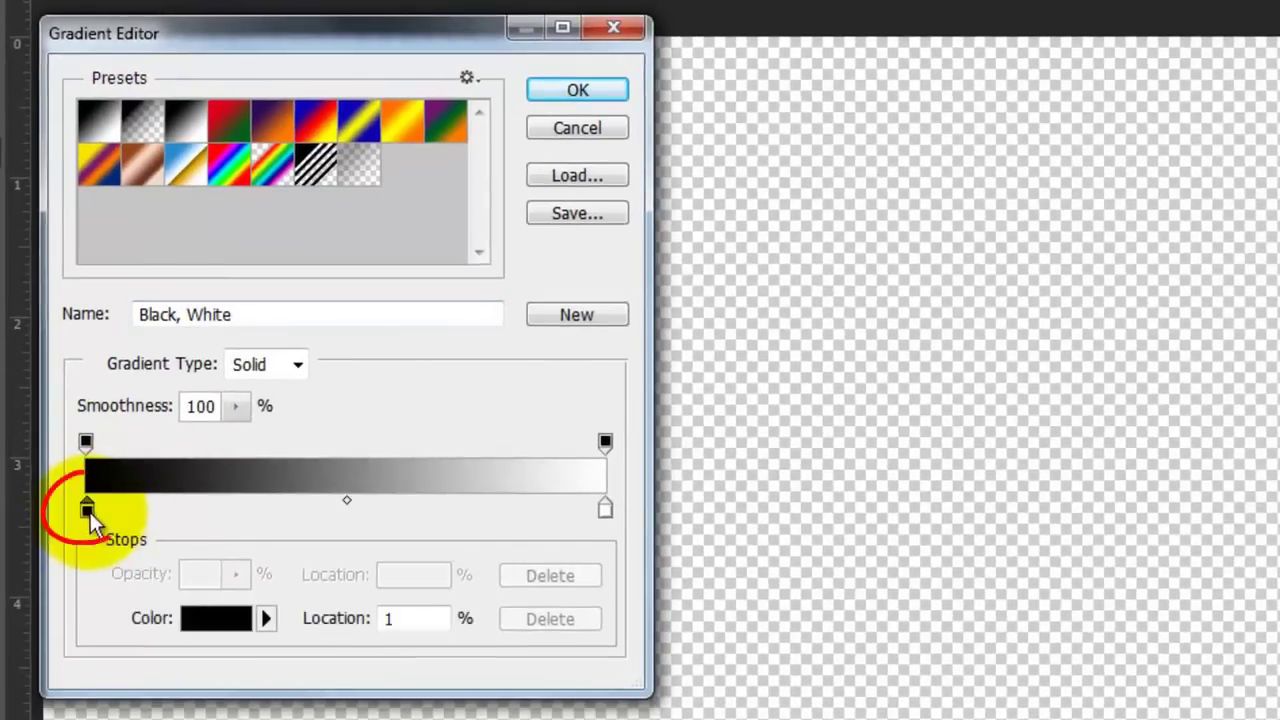
click(230, 636)
drag(837, 643, 702, 643)
text(6427)
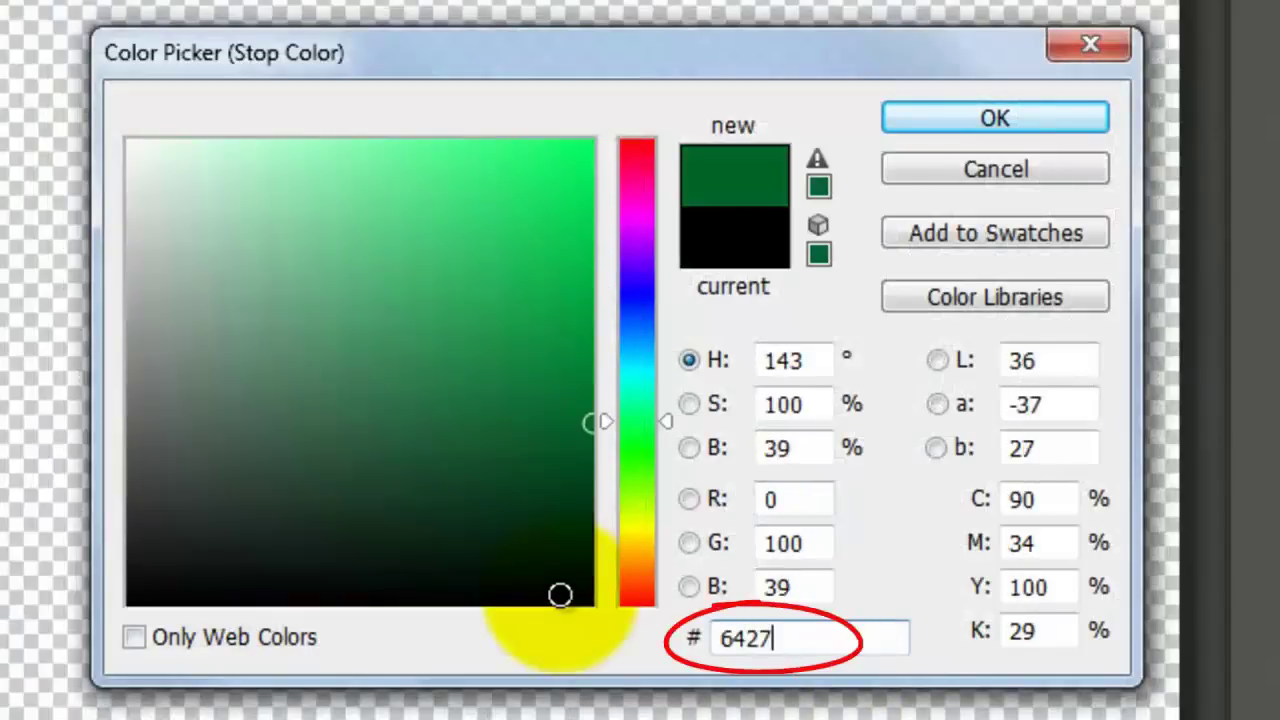
text(89)
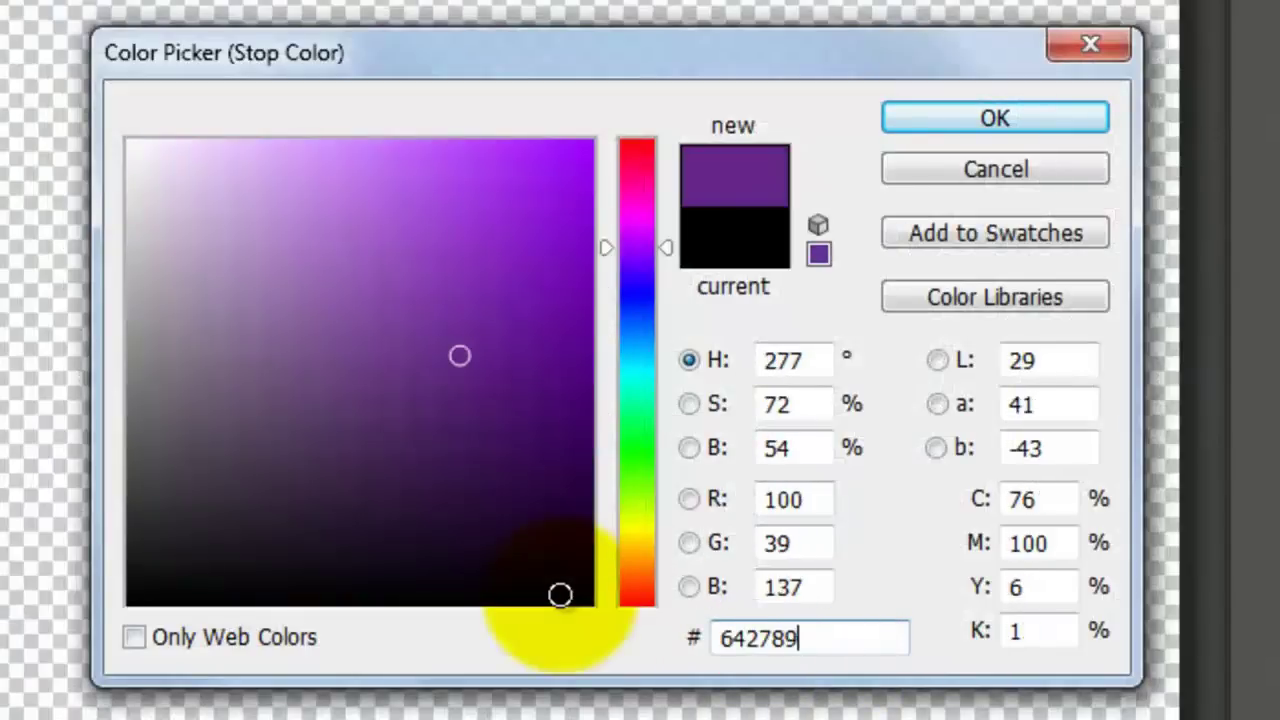
key(Return)
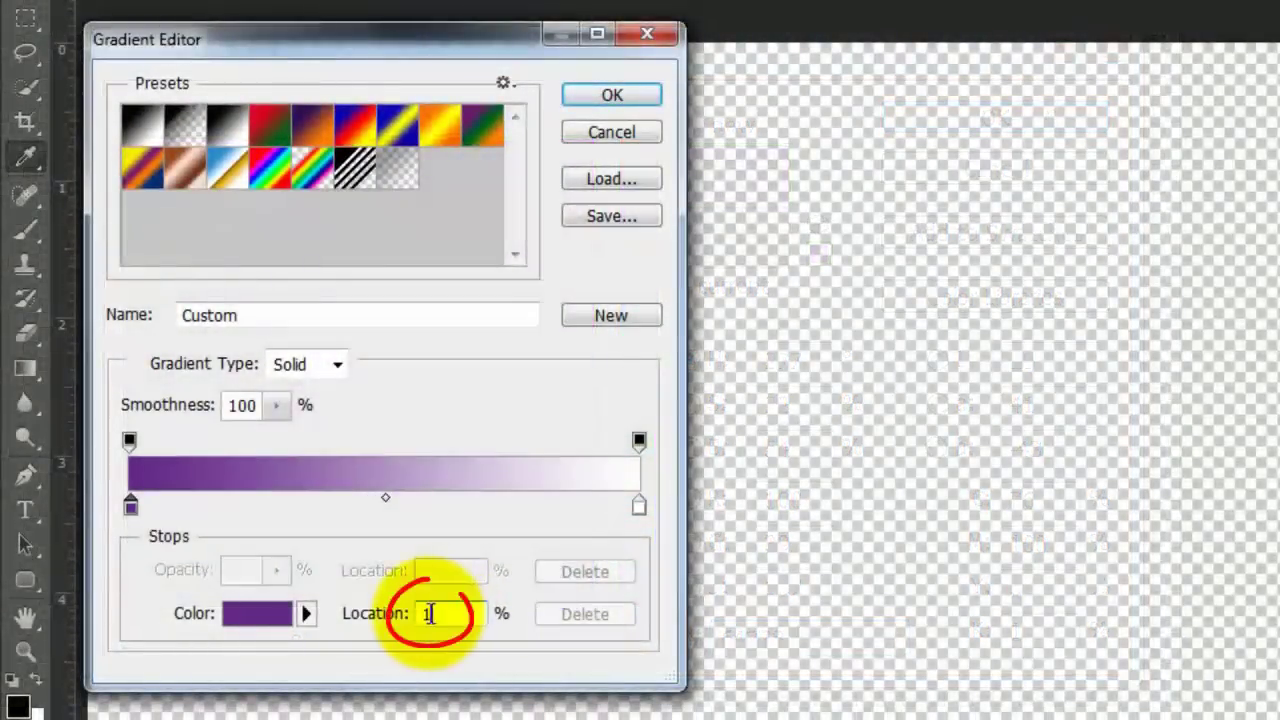
double_click(430, 613)
text(20)
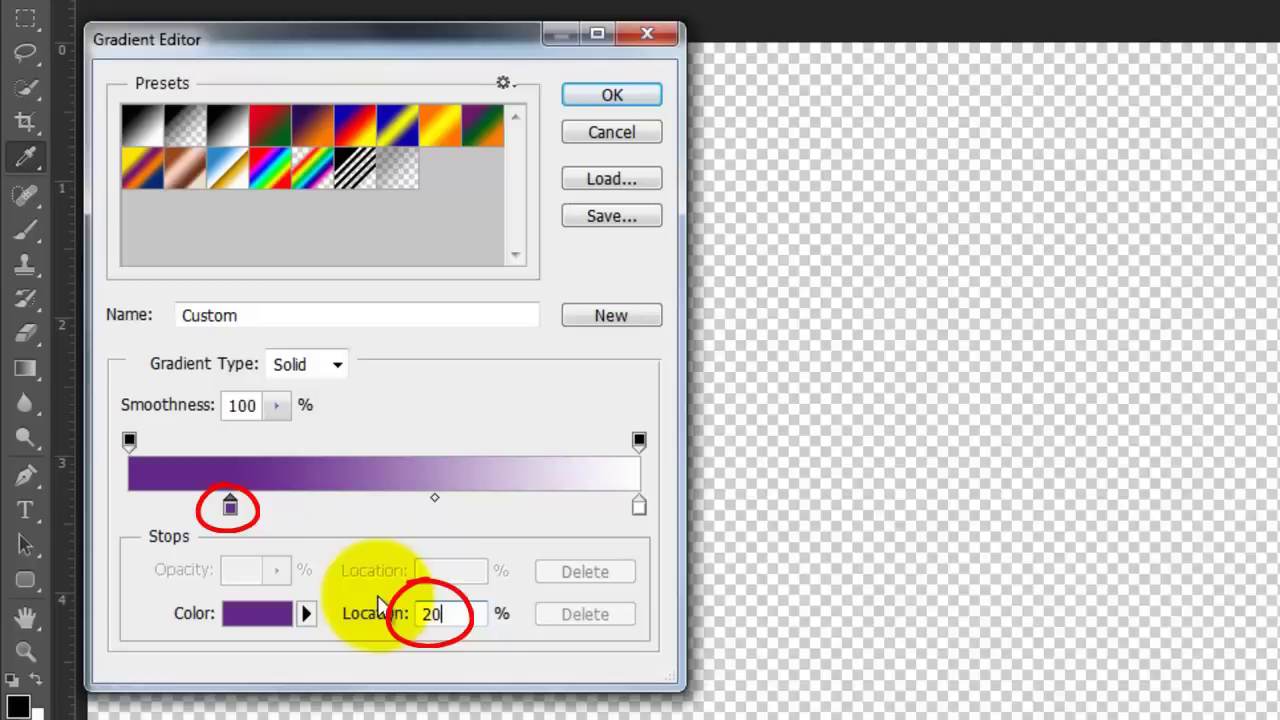
Make the right stop black at location 50 and accept the custom gradient.
click(638, 508)
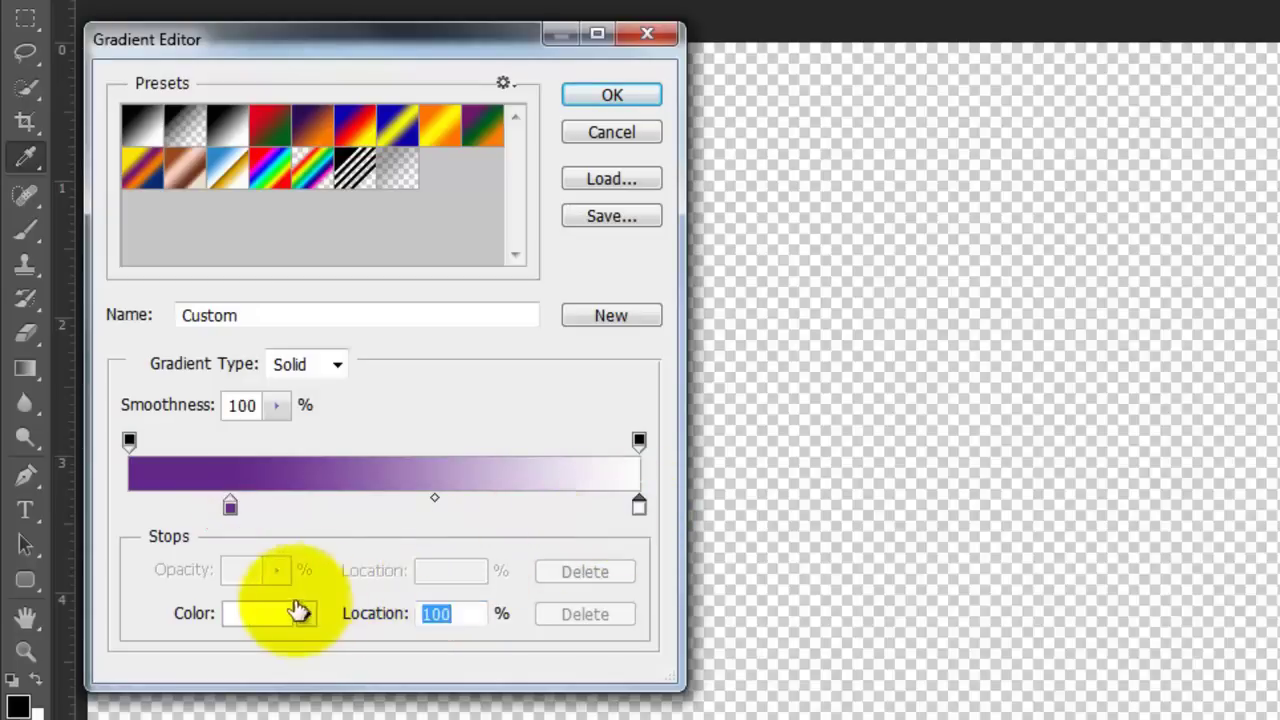
click(275, 622)
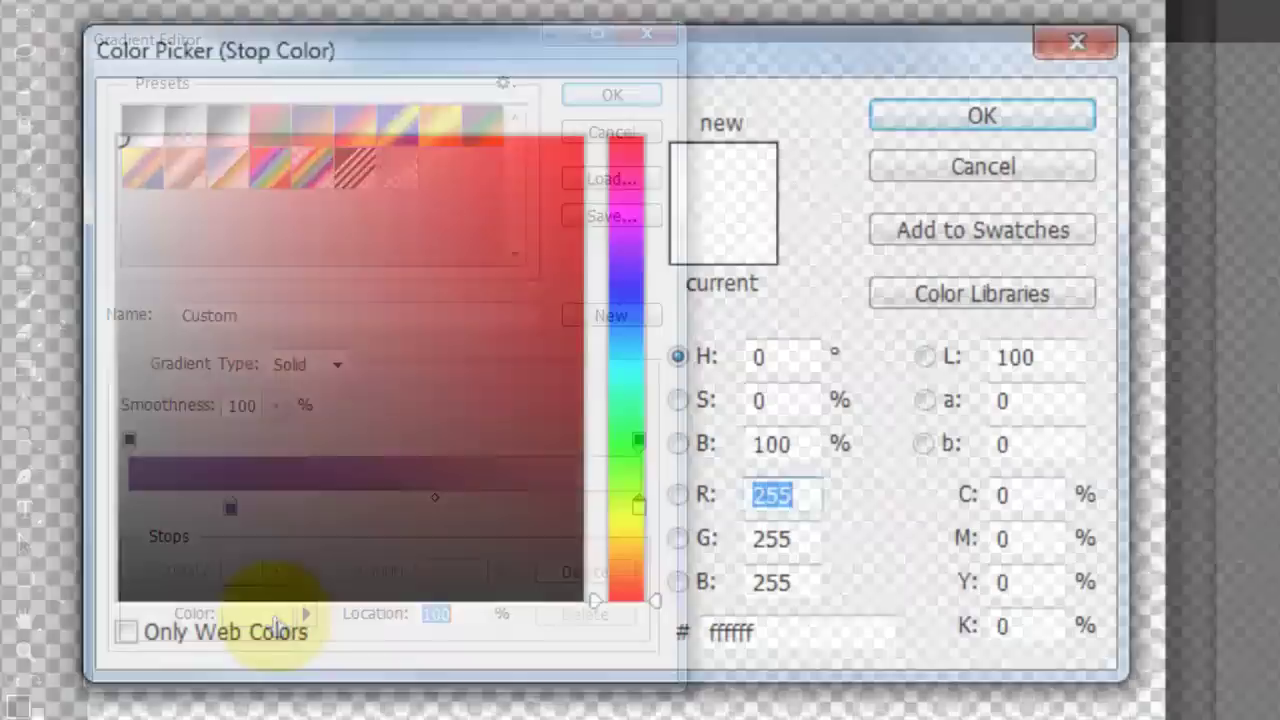
click(118, 600)
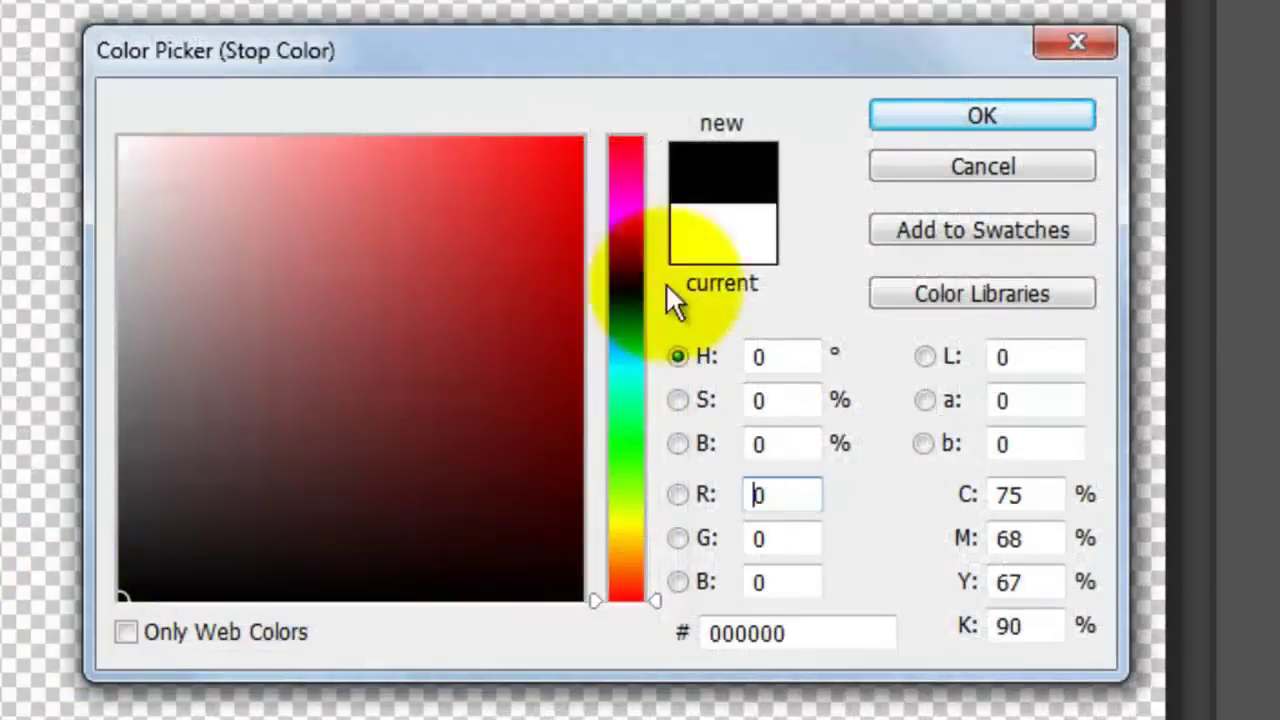
click(956, 110)
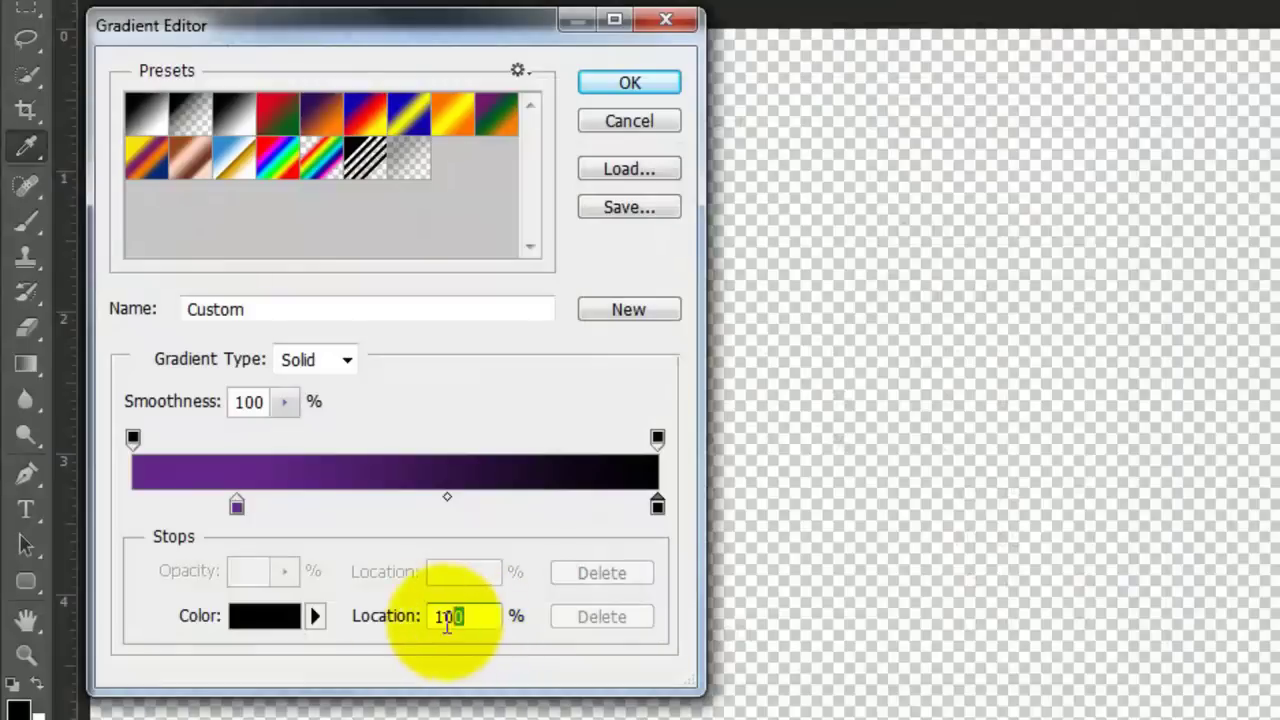
double_click(447, 616)
text(50)
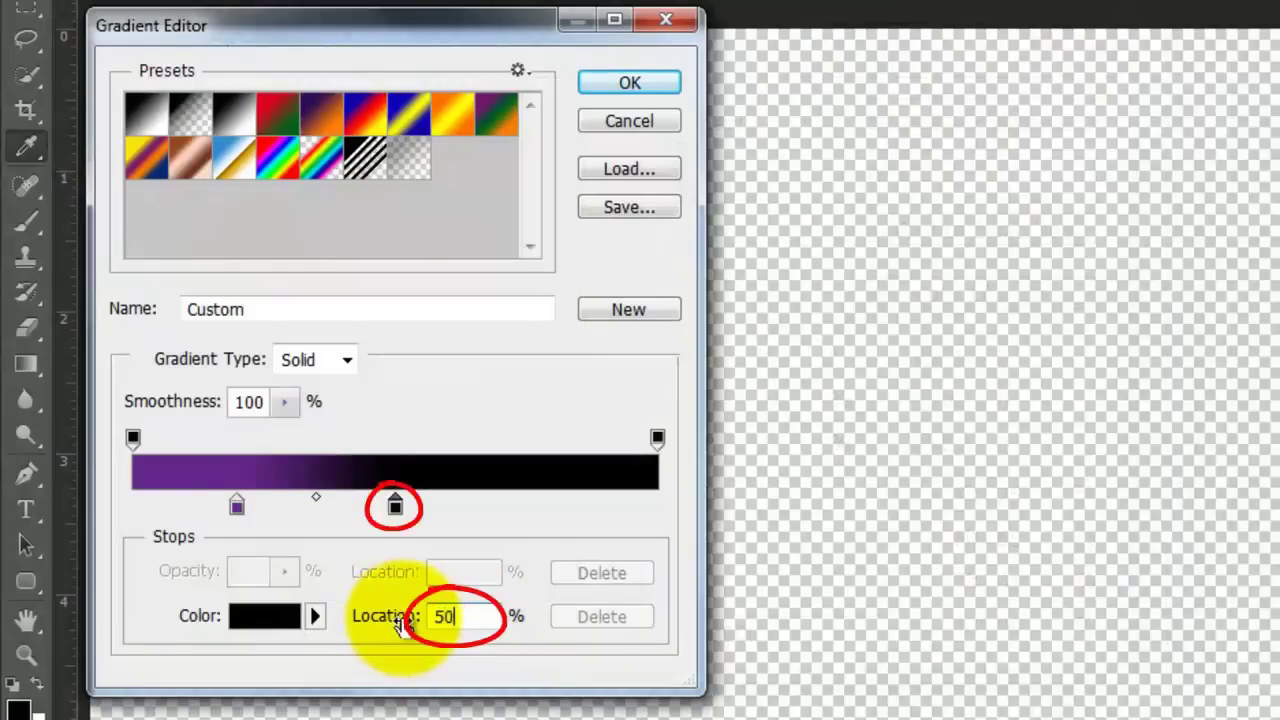
click(643, 84)
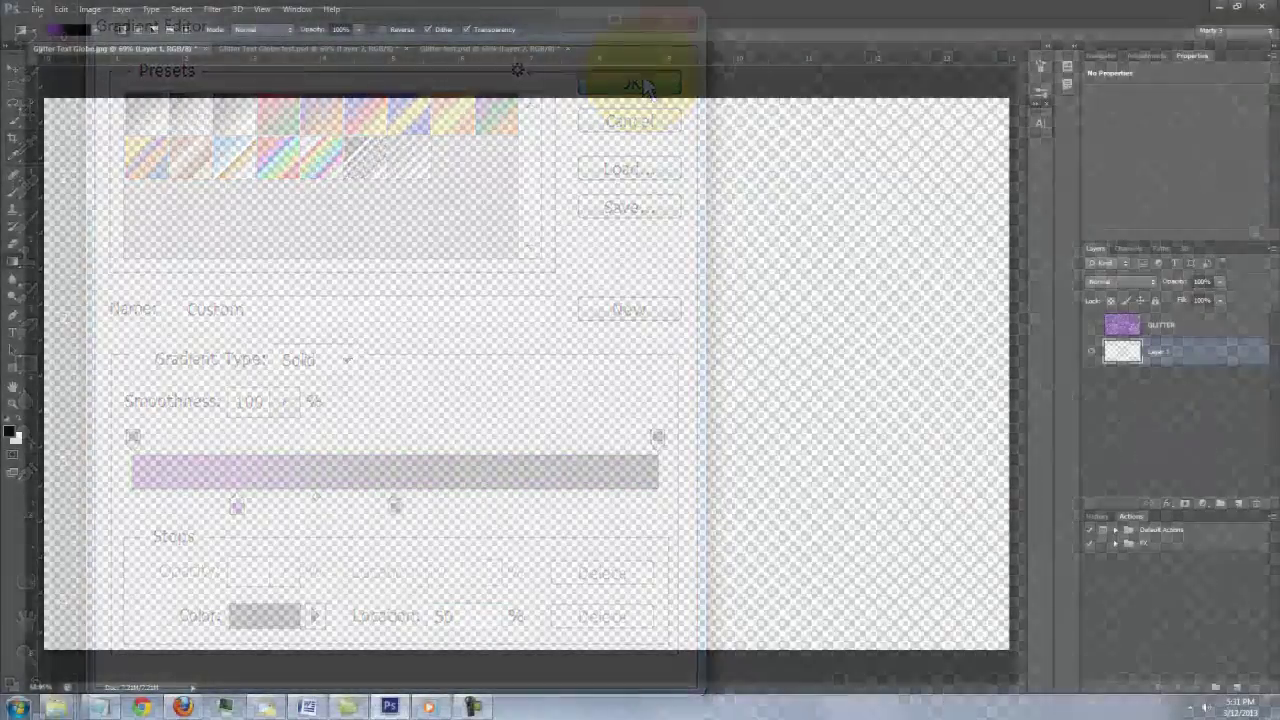
click(514, 654)
Fill Layer 1 with a vertical bottom-to-top gradient, then show and select GLITTER.
drag(514, 654, 516, 99)
key(shift)
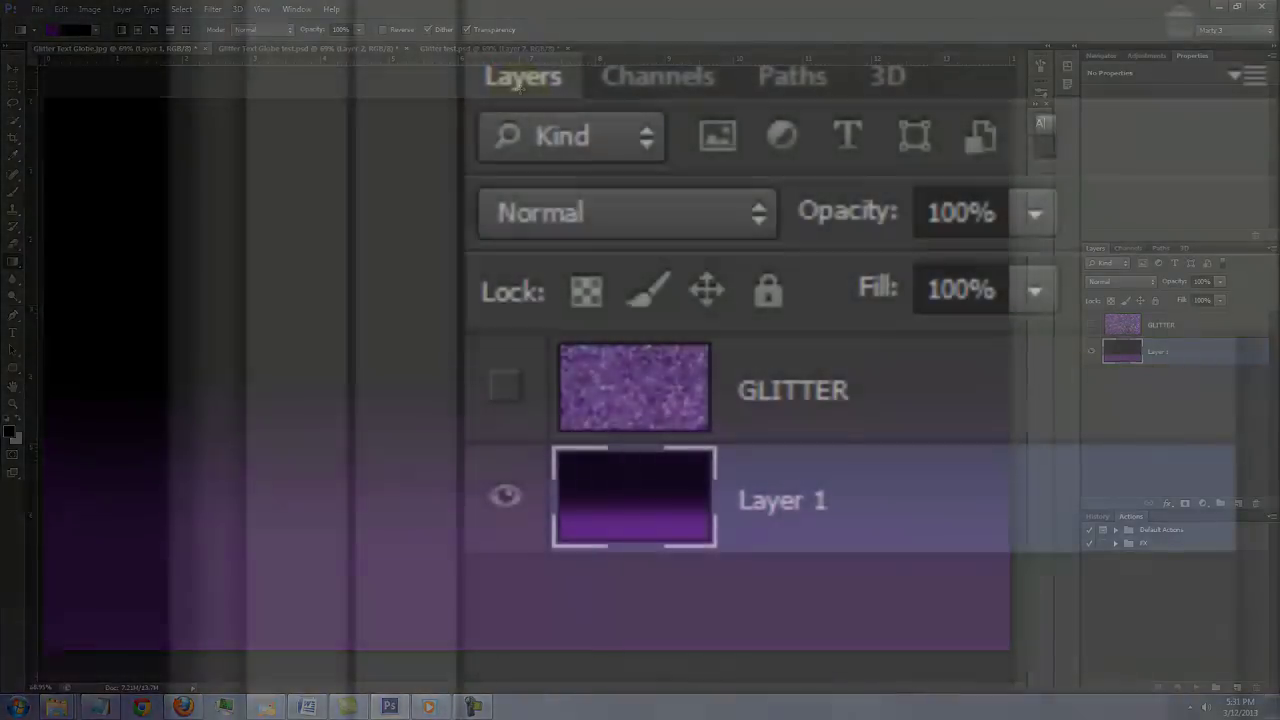
click(1091, 326)
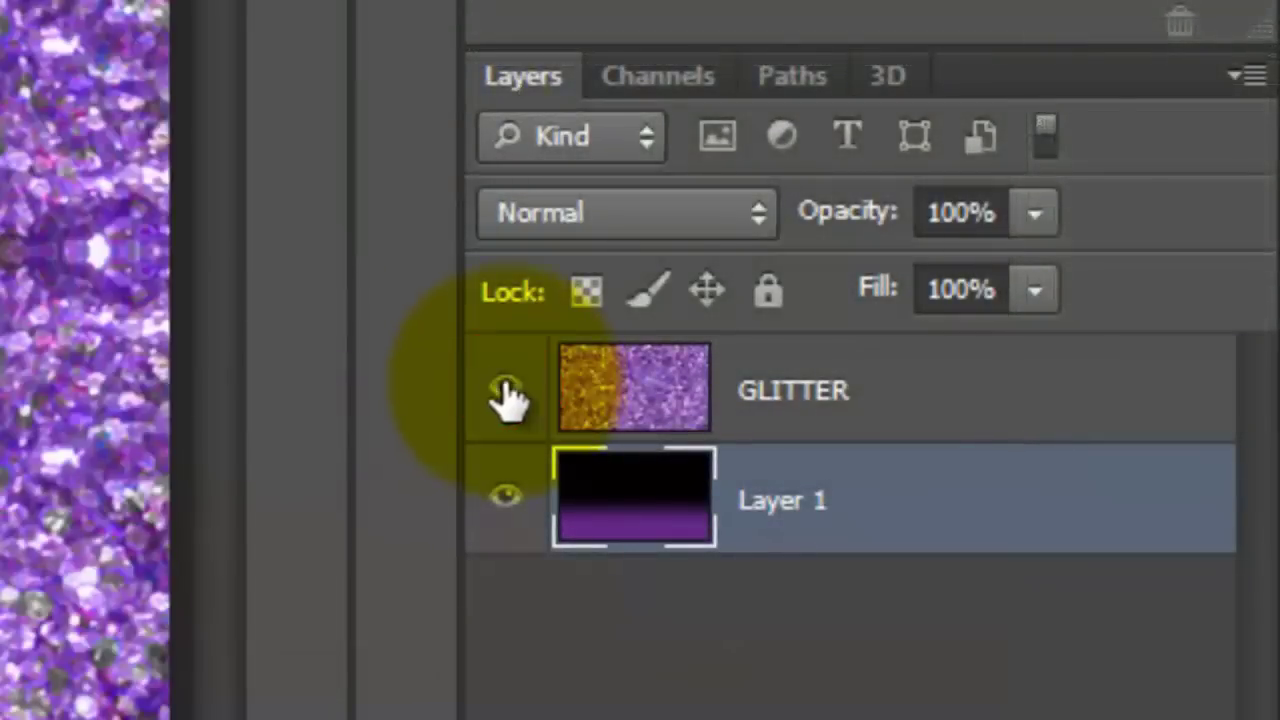
click(608, 391)
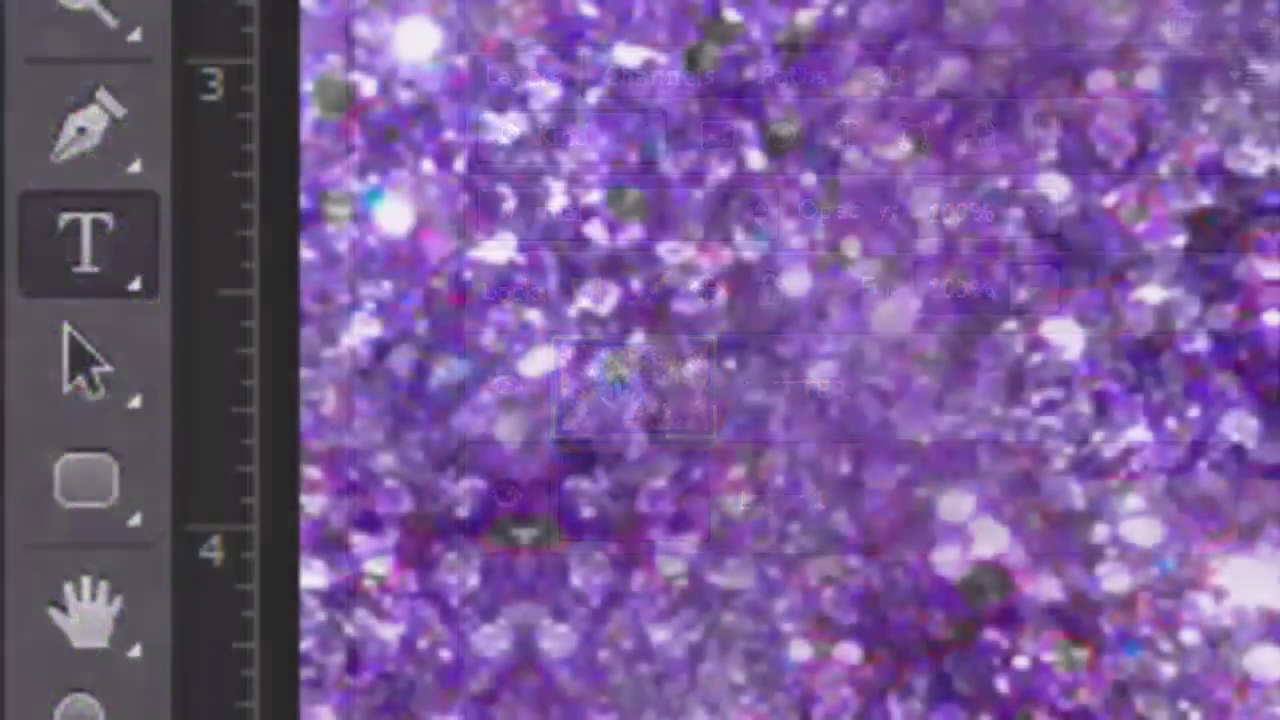
Choose the Horizontal Type Tool and open the font list for Frankfurter Medium.
right_click(89, 240)
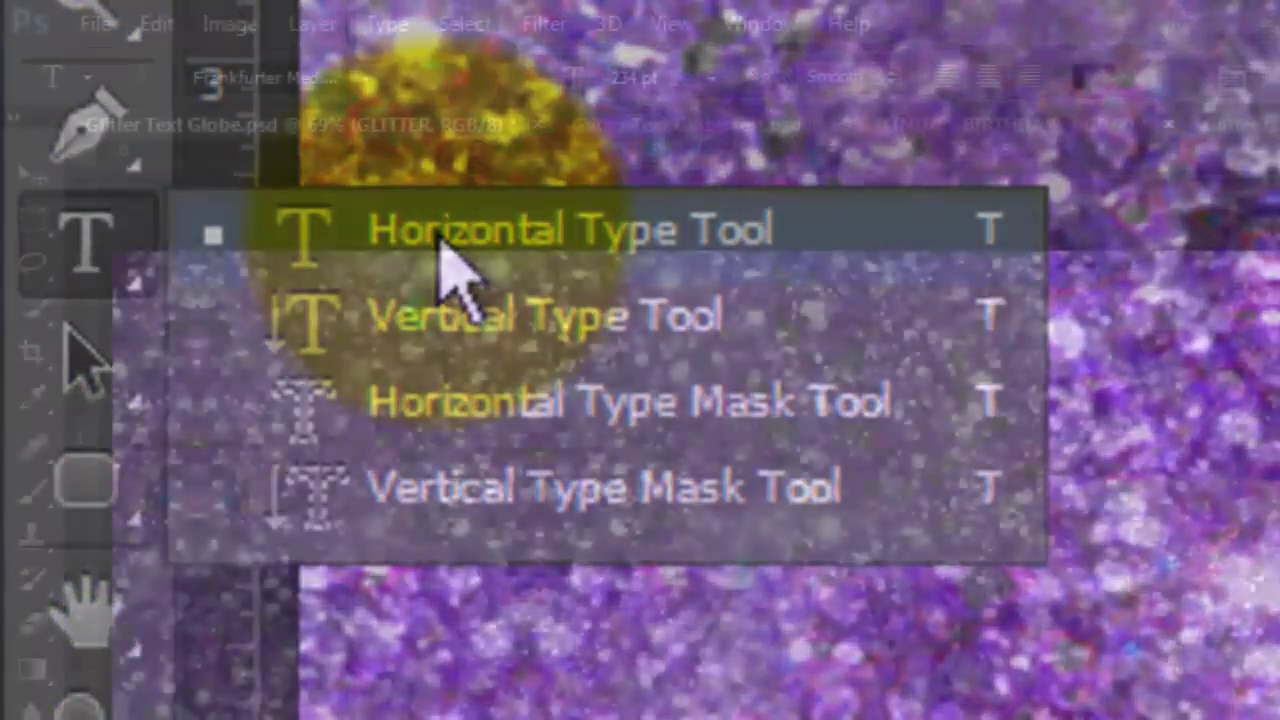
click(448, 262)
click(355, 77)
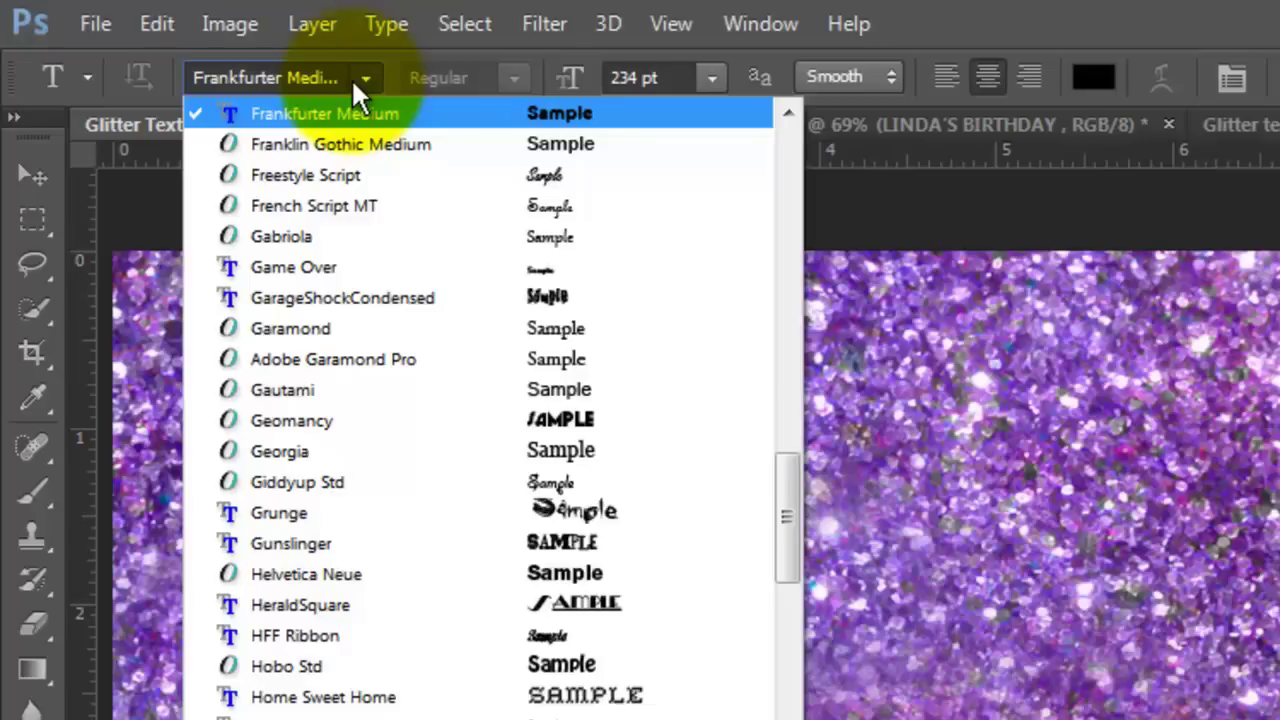
In Frankfurter Medium, type LINDA'S and BIRTHDAY on two lines and move the text into place.
click(362, 77)
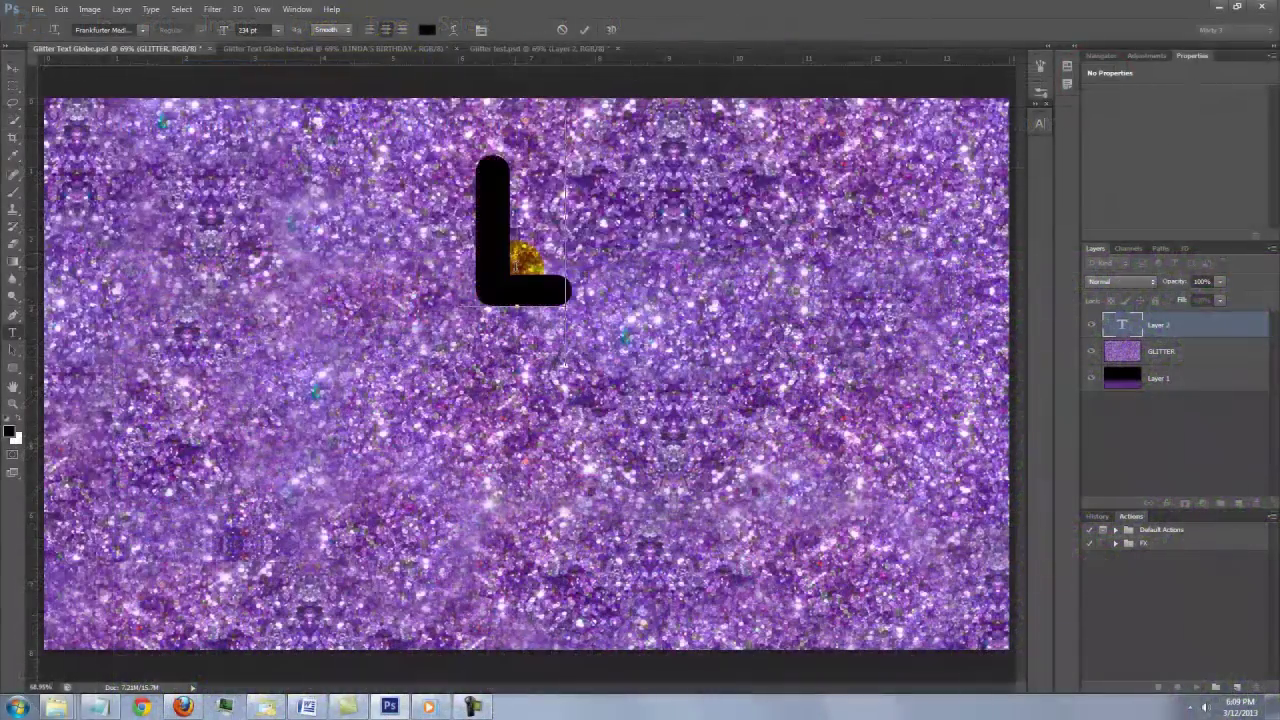
text(INDA'S)
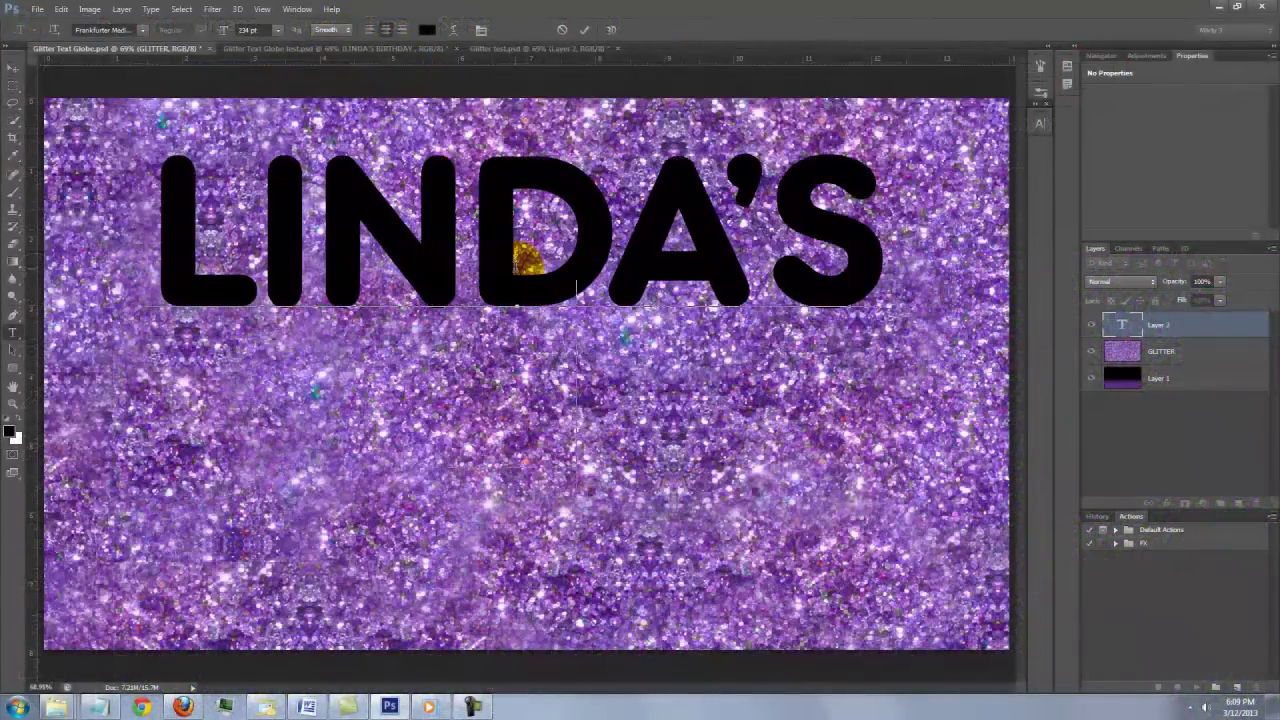
key(Return)
text(BIRTHDAY)
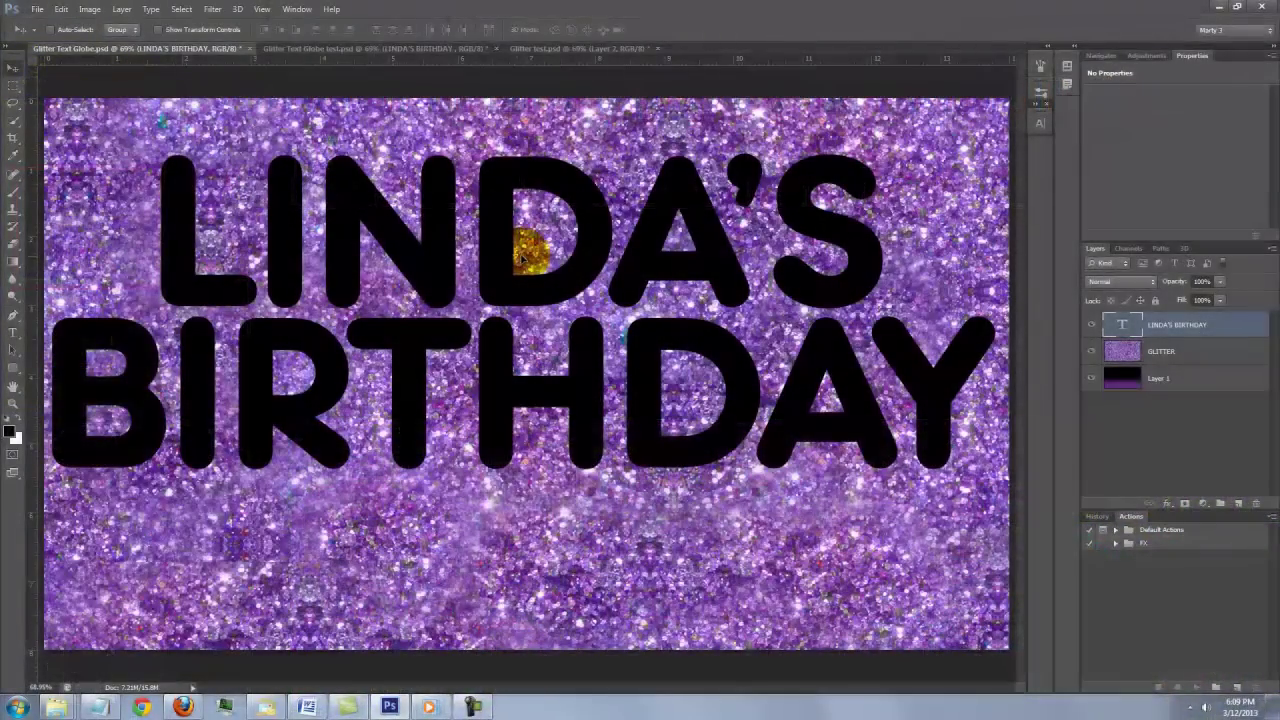
drag(523, 251, 529, 214)
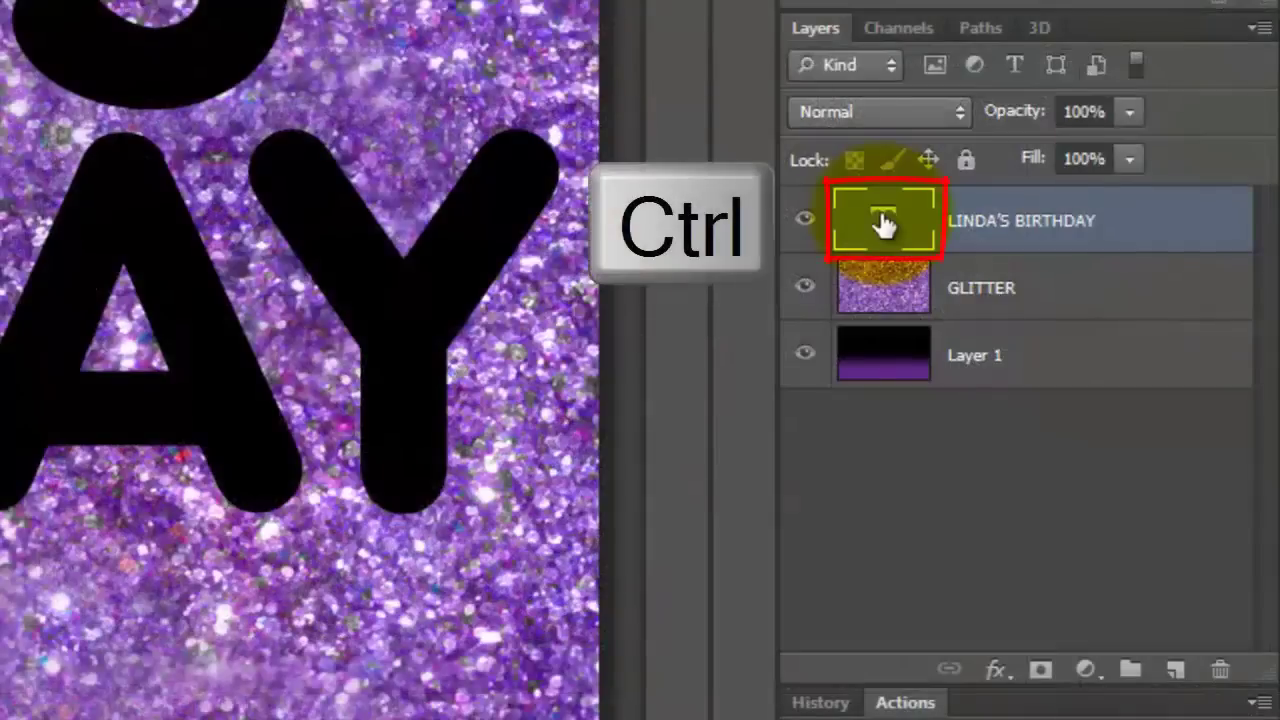
Mask the GLITTER layer to the selected letter shapes of the text.
ctrl+click(884, 225)
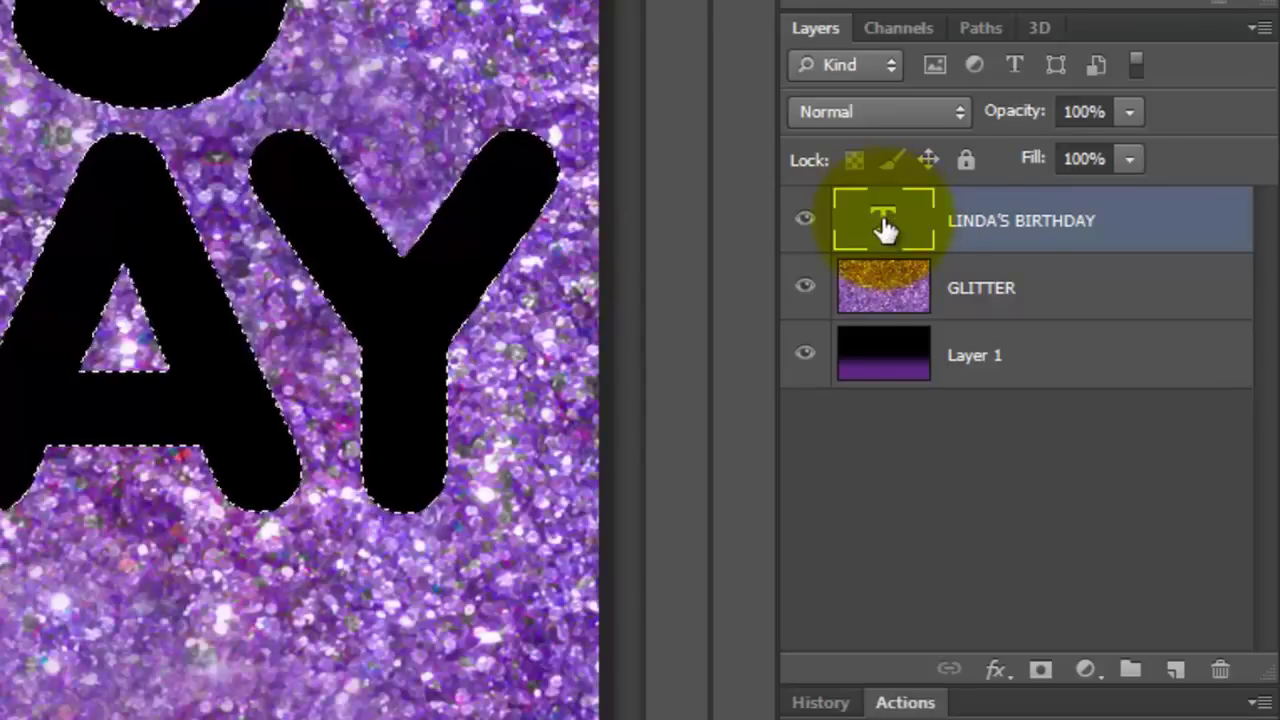
click(876, 289)
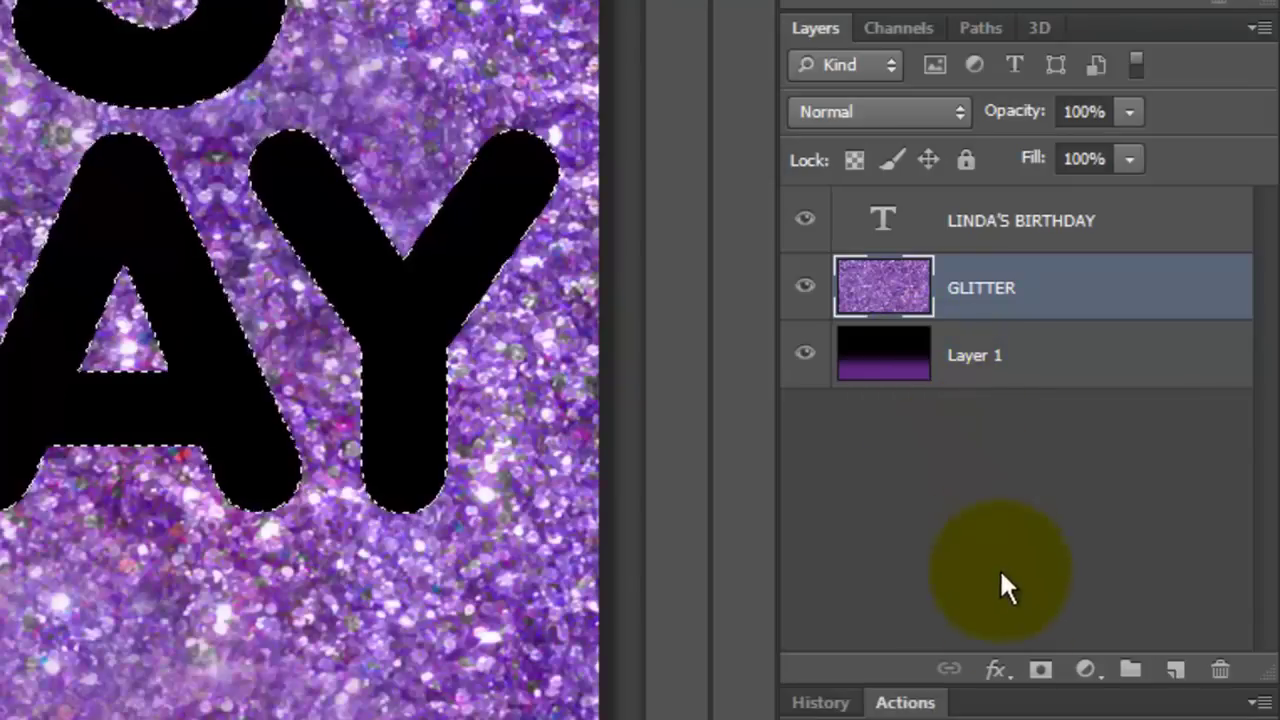
click(1042, 670)
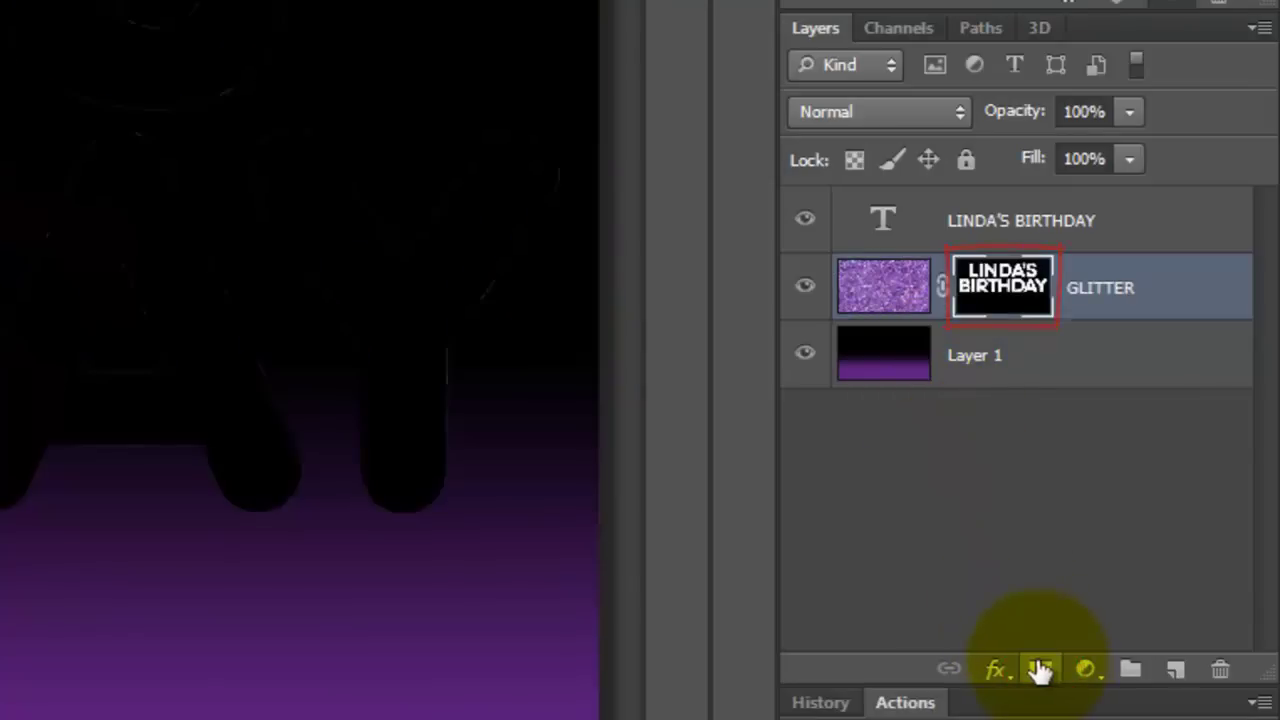
Set the LINDA'S BIRTHDAY text layer's fill to 0%.
click(886, 220)
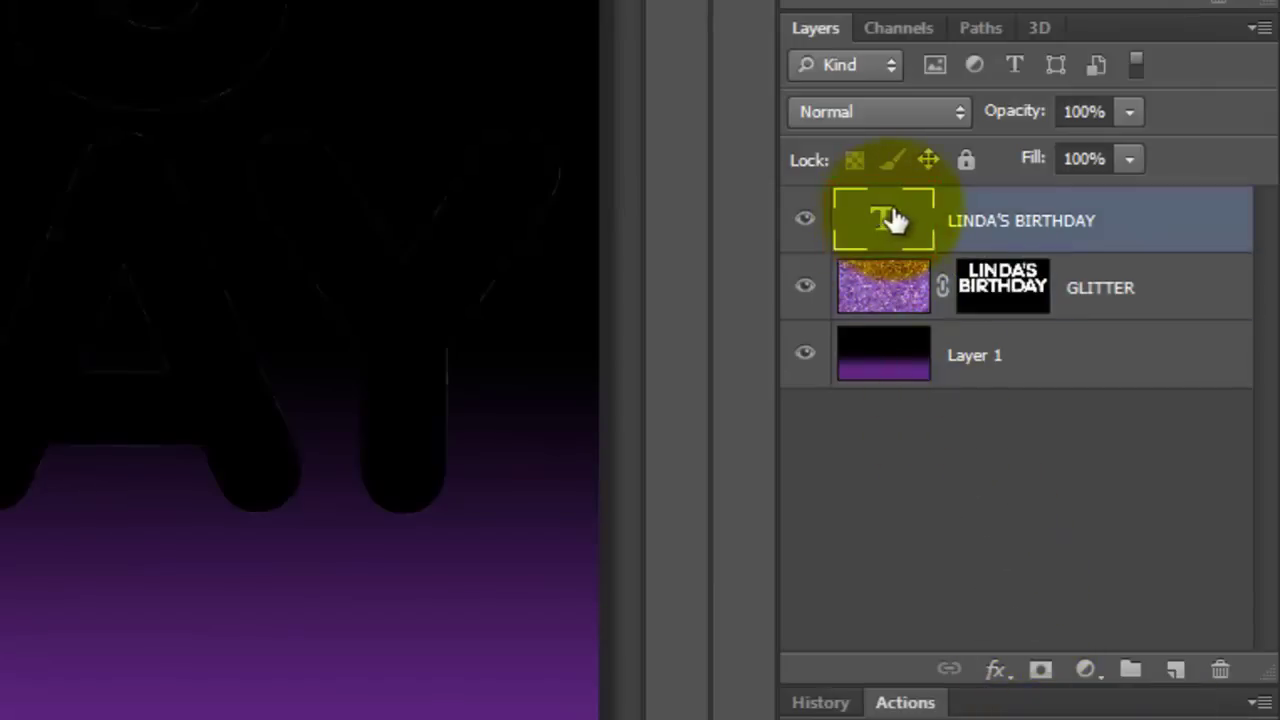
drag(1128, 158, 890, 210)
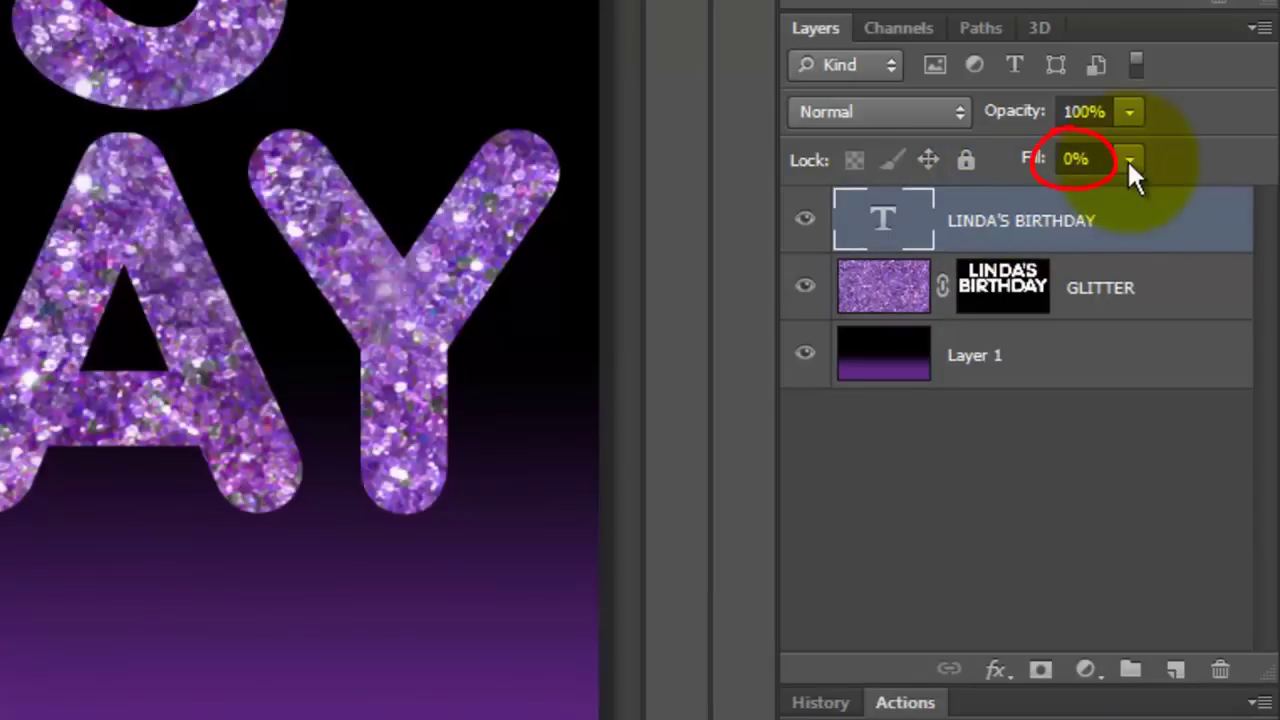
click(1129, 160)
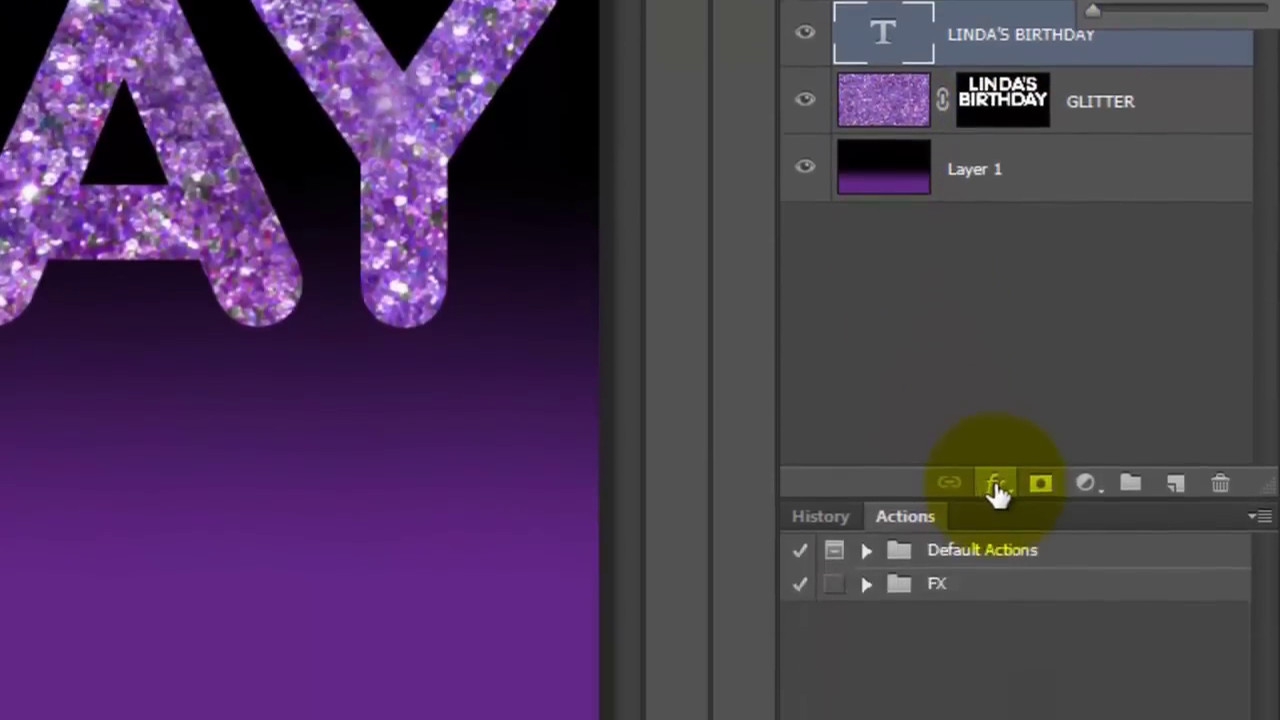
Add a Bevel & Emboss effect to the text with Contour on and Outer Bevel style.
click(995, 650)
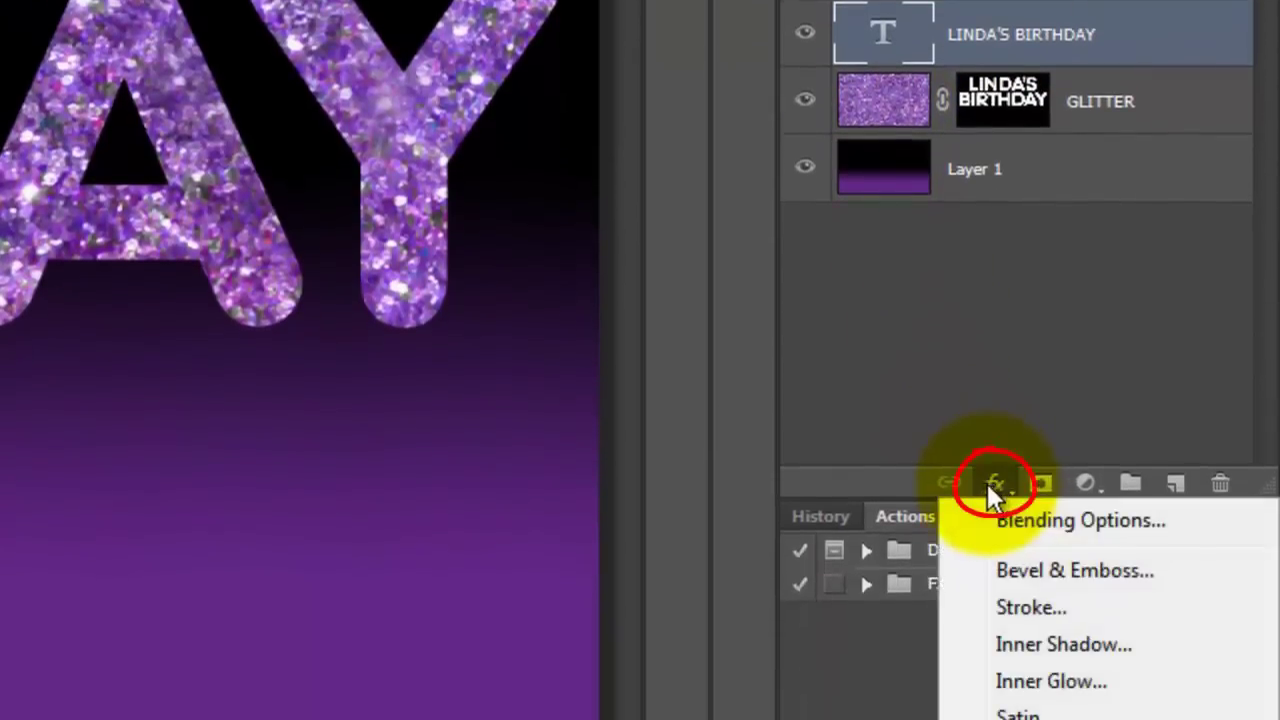
click(1024, 569)
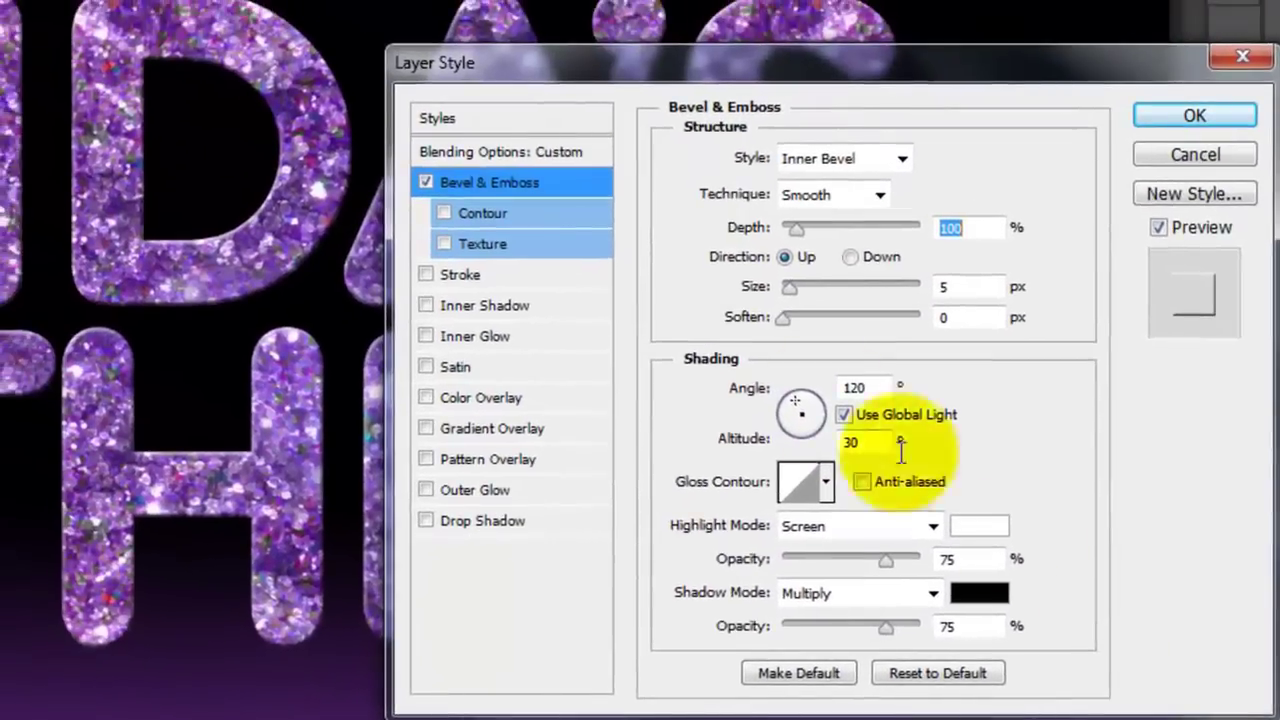
click(387, 181)
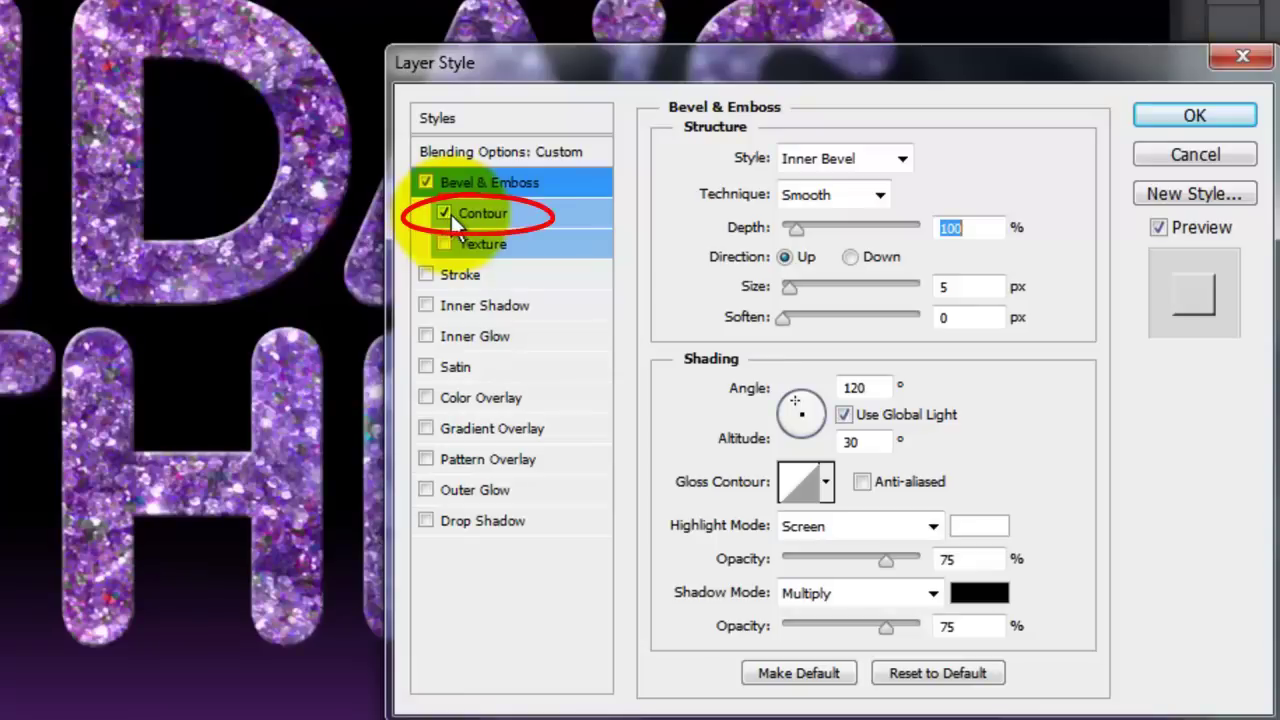
click(903, 160)
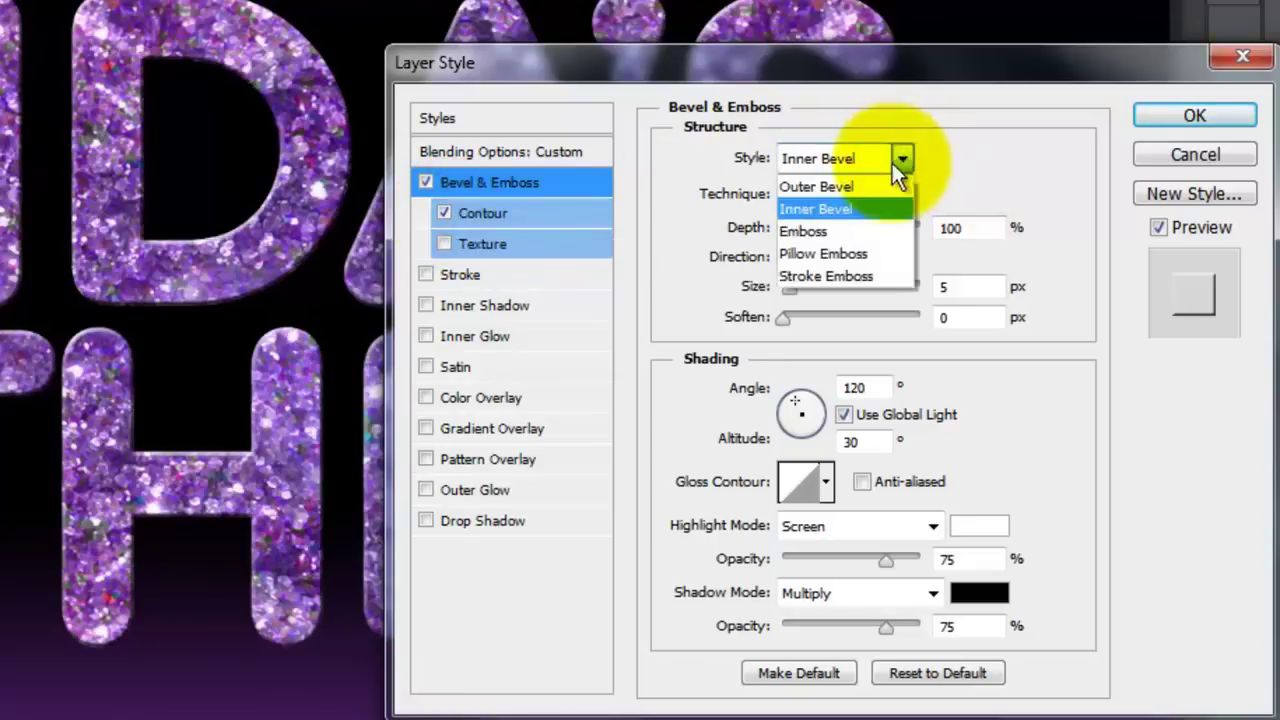
click(880, 190)
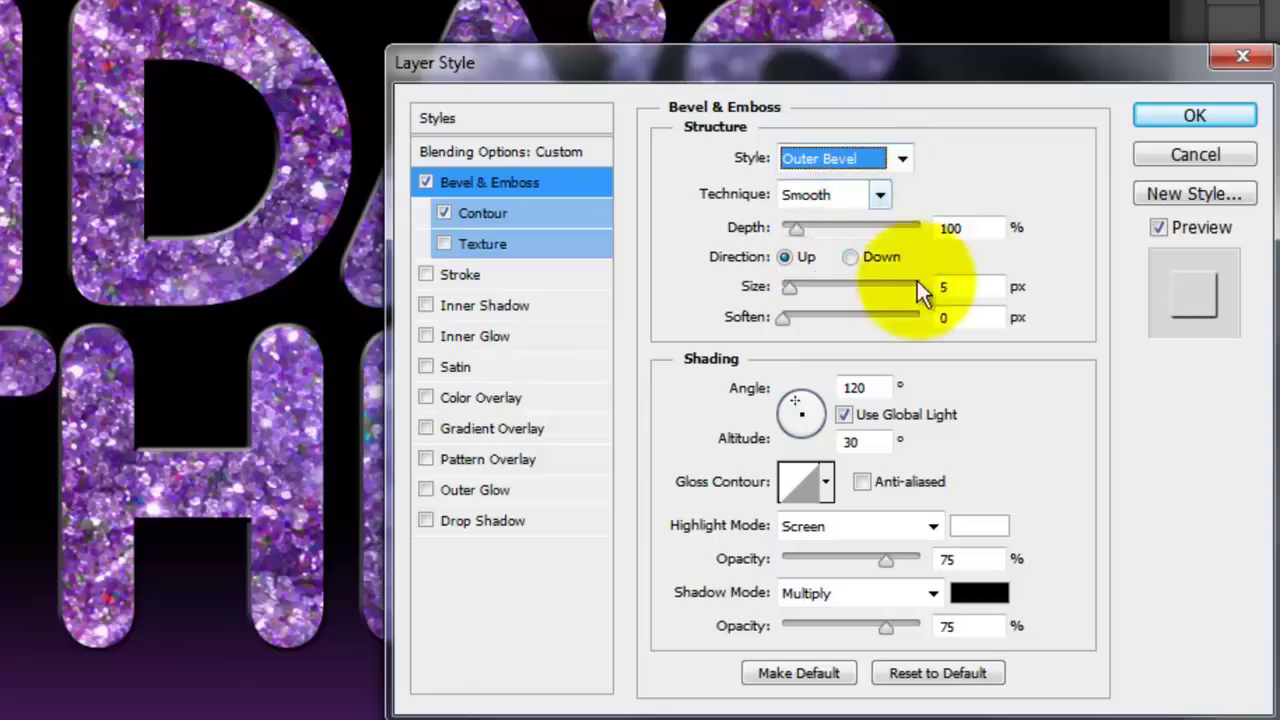
Set bevel size 20, soften 1, and without global light, angle 16° and altitude 48°.
double_click(958, 288)
text(20)
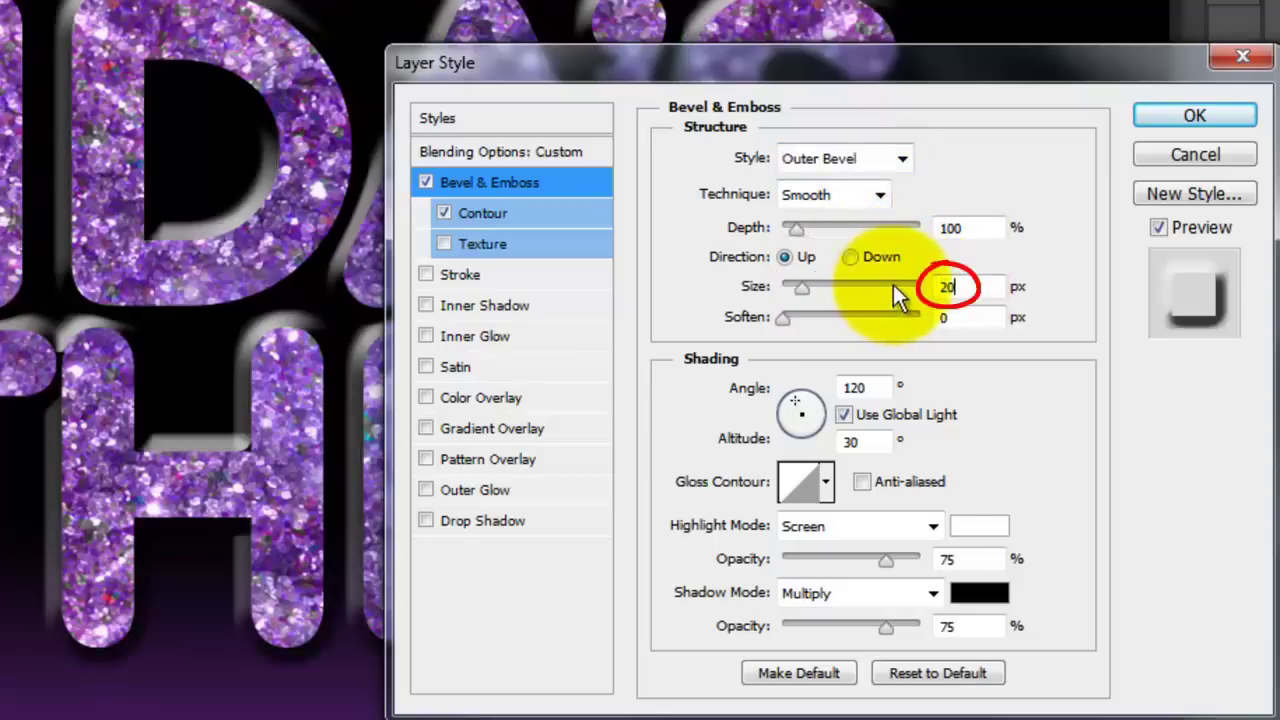
double_click(938, 318)
text(1)
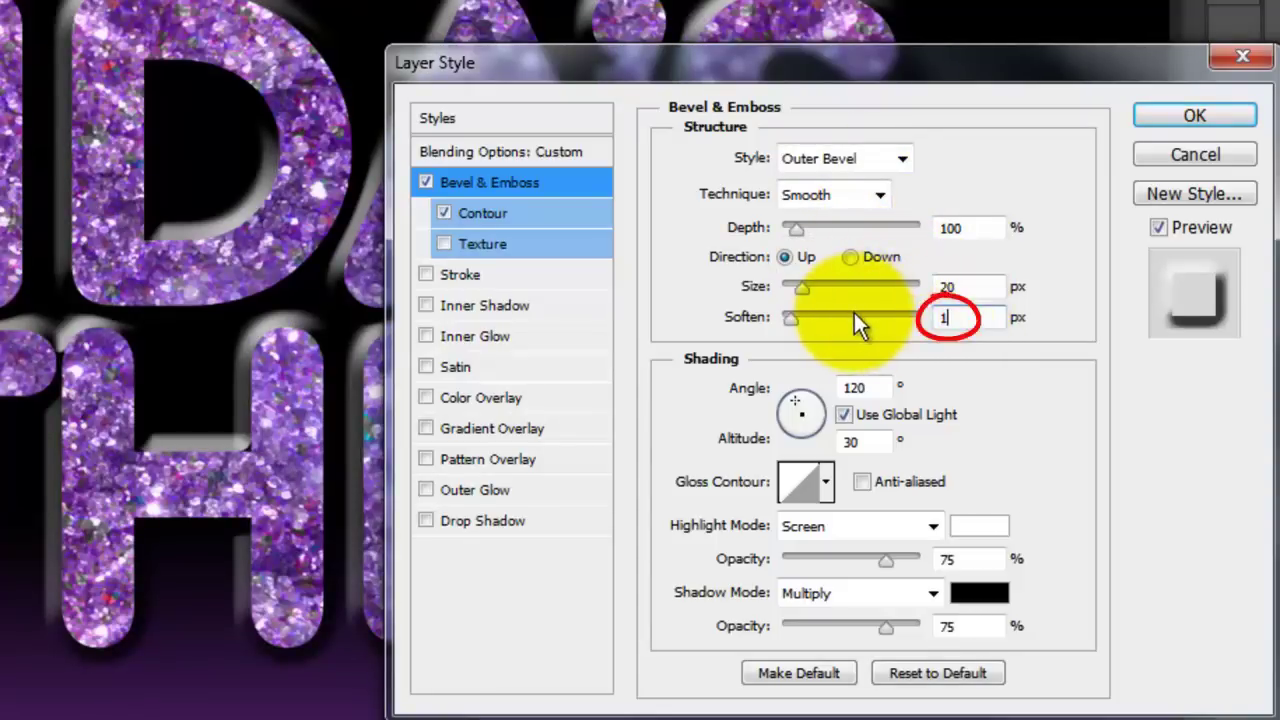
click(843, 415)
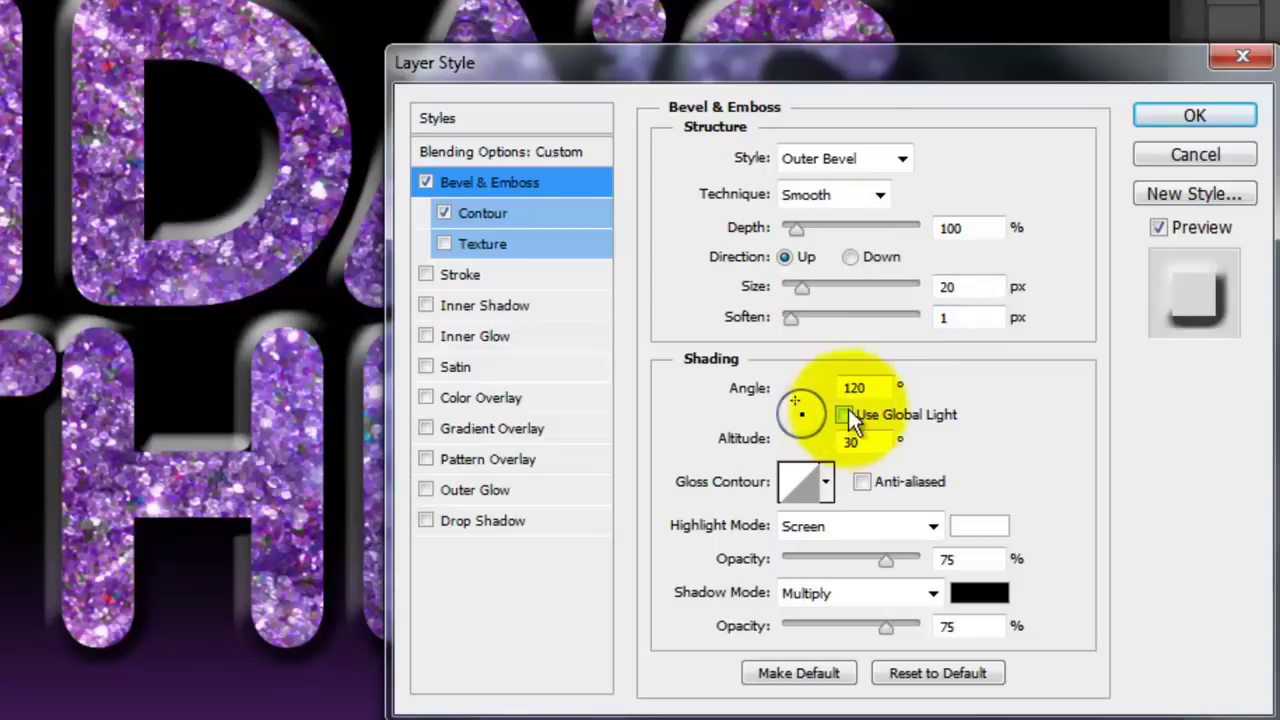
double_click(852, 387)
text(16)
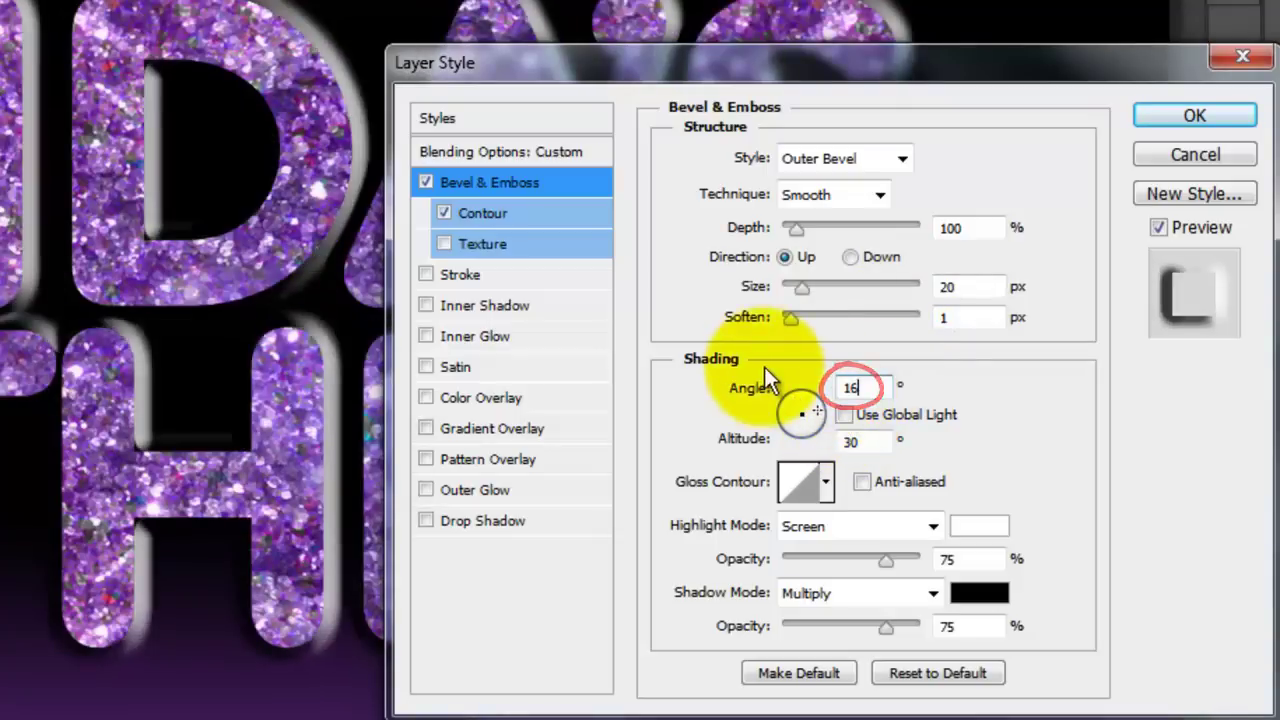
double_click(850, 442)
text(48)
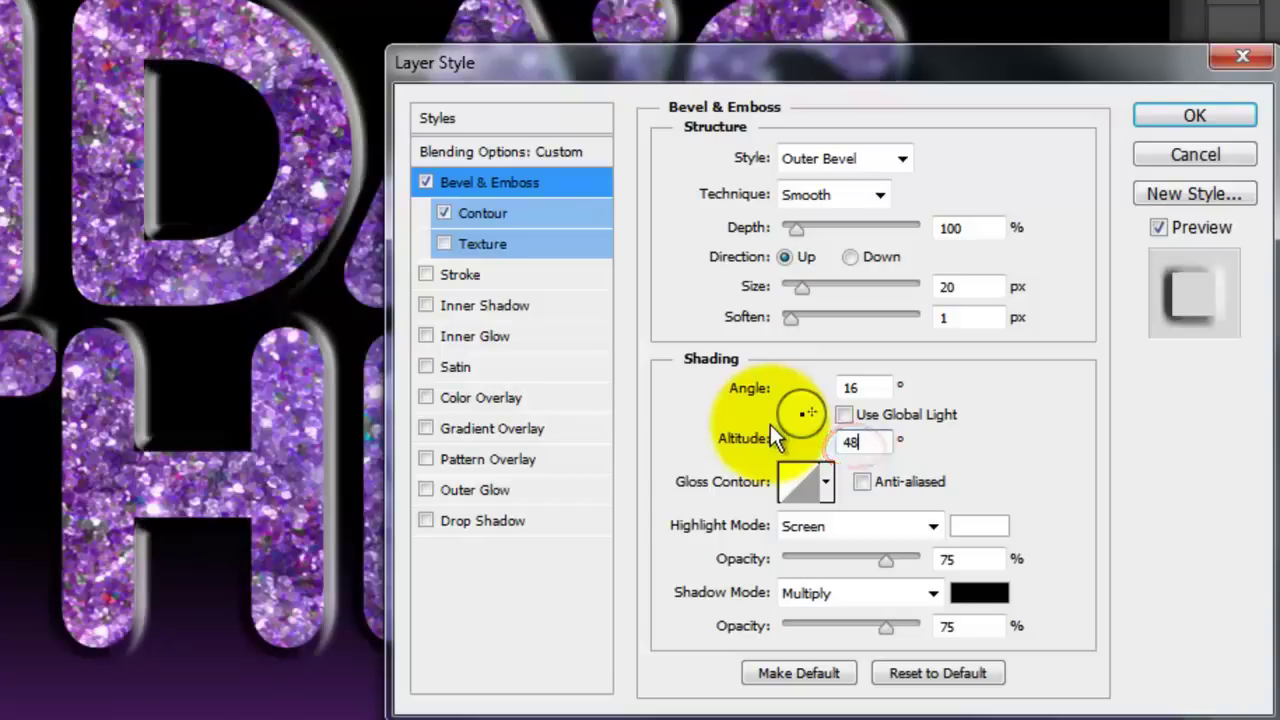
Set the bevel's gloss contour to Ring.
click(826, 482)
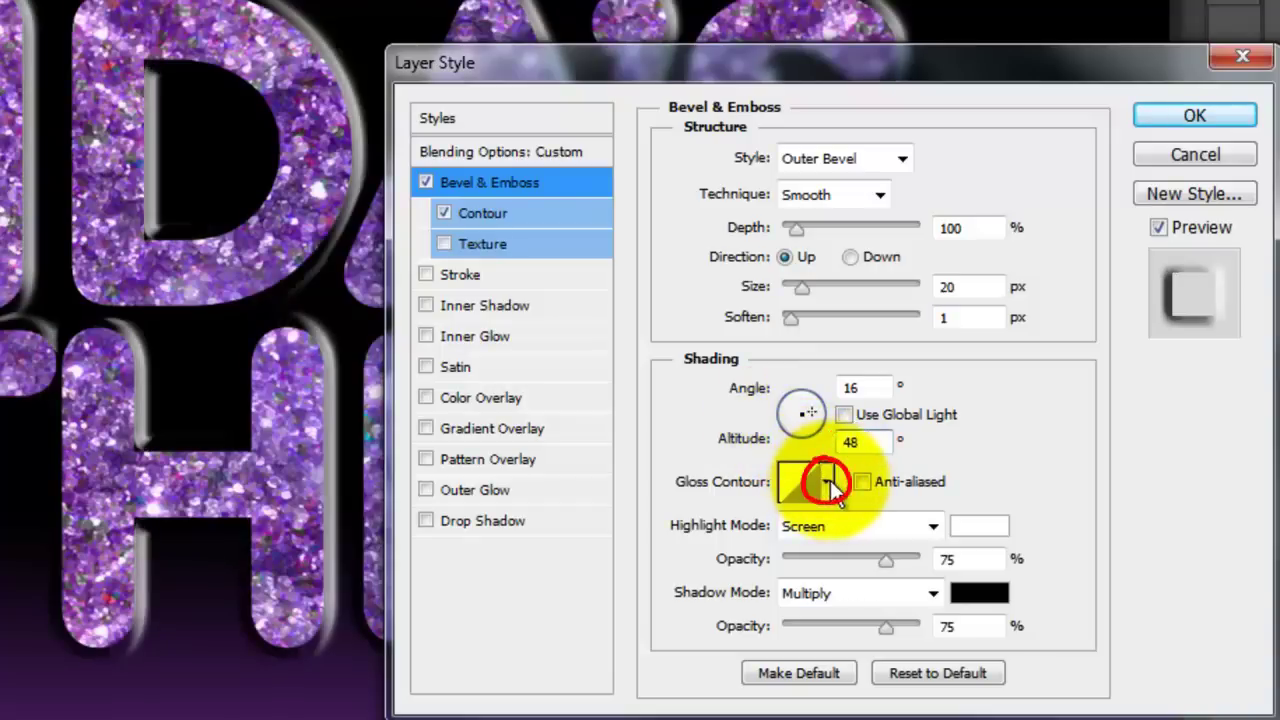
click(958, 530)
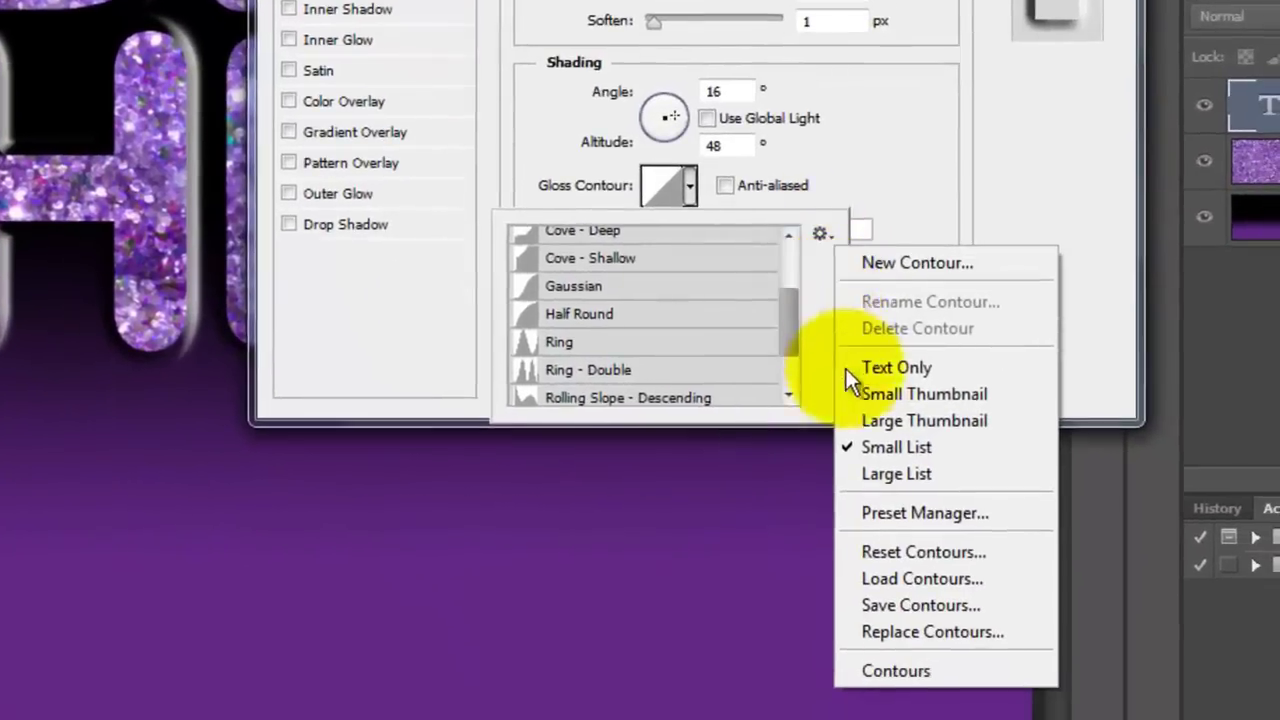
click(892, 448)
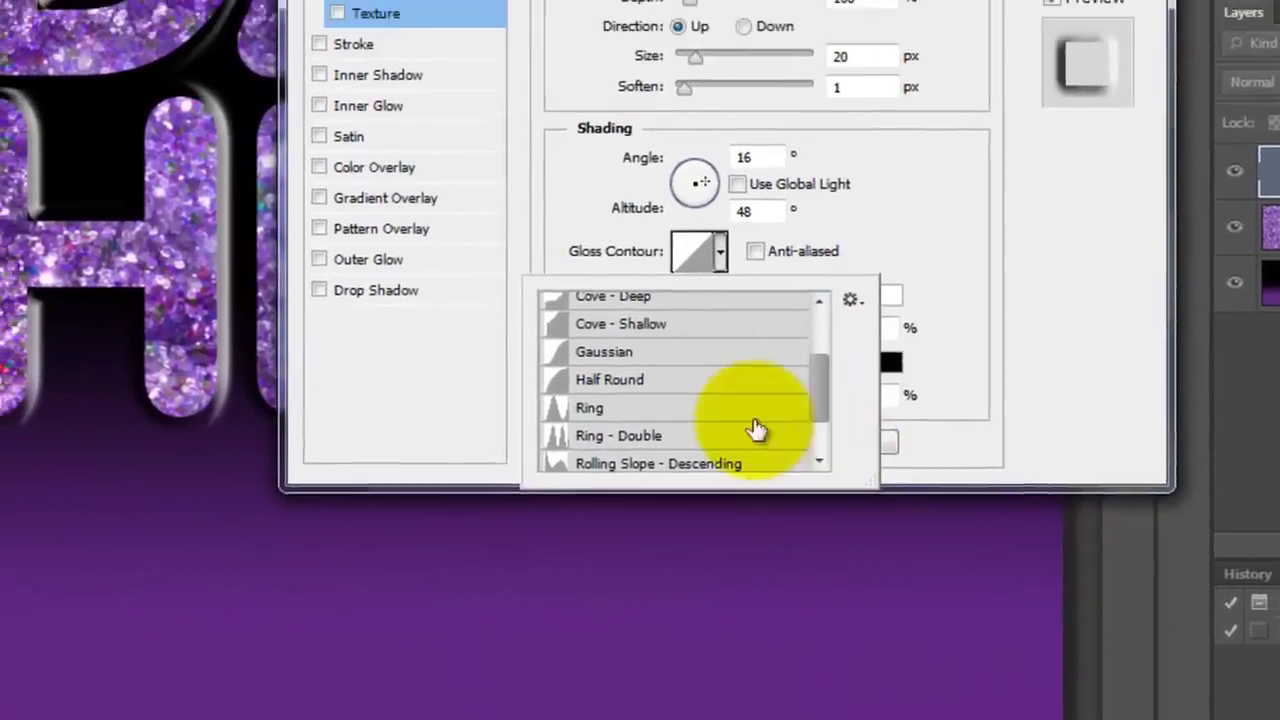
click(679, 347)
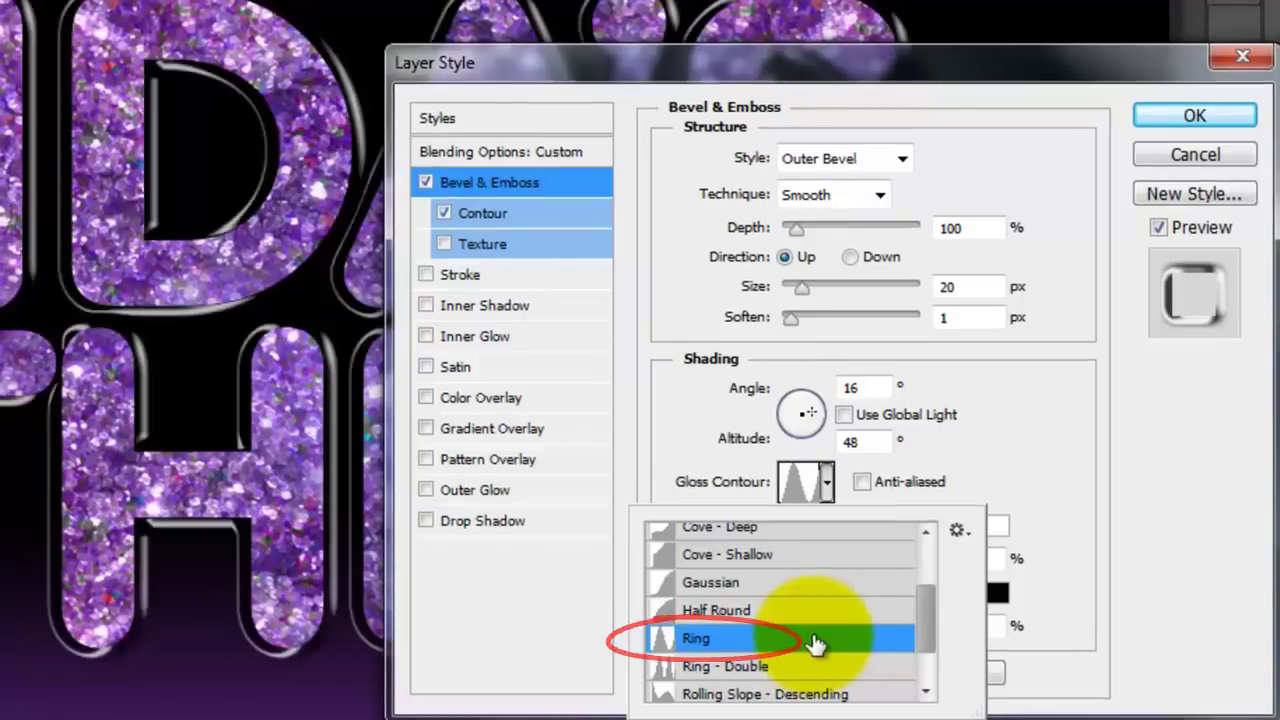
click(1020, 600)
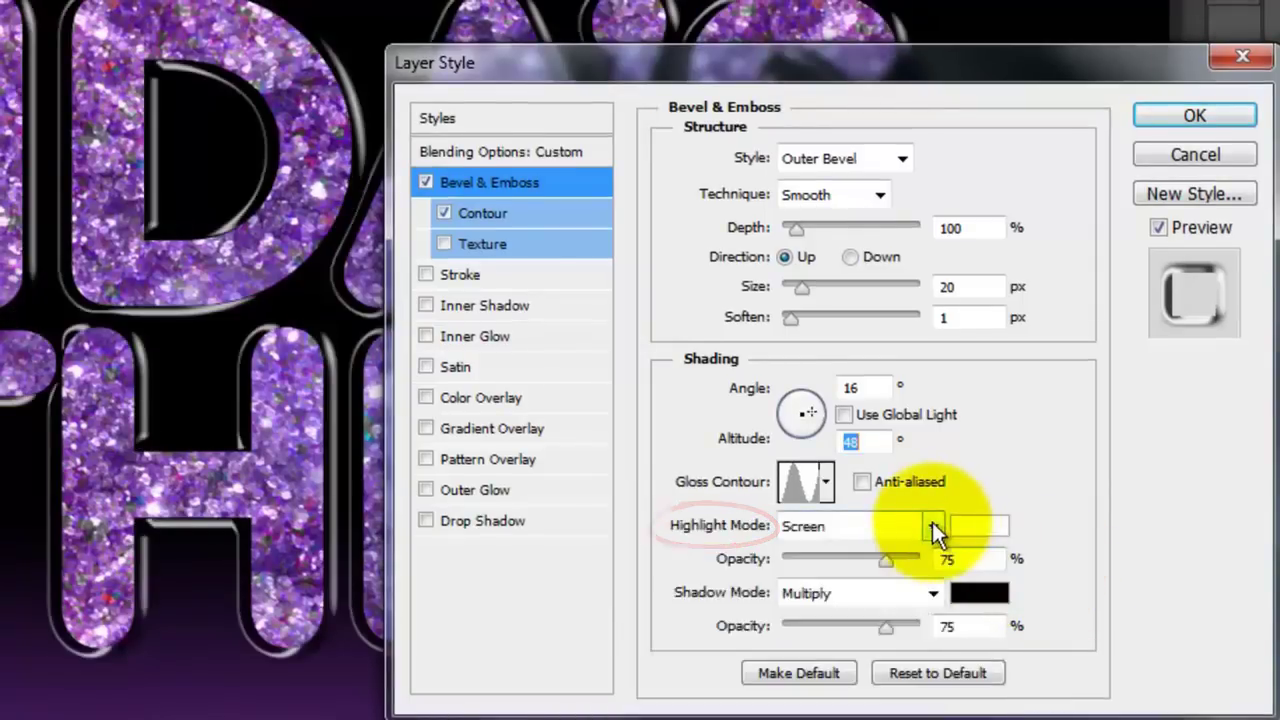
Set the highlight to Normal and the shadow to Difference at 30% opacity.
click(932, 526)
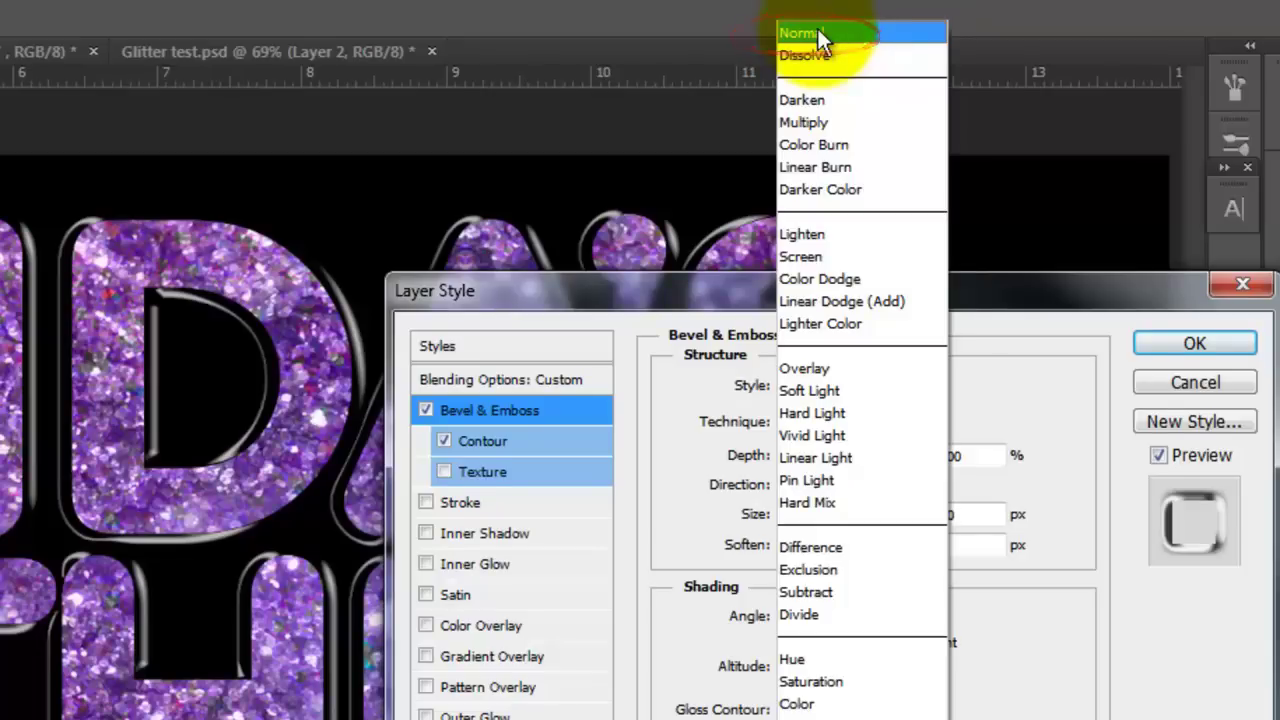
click(816, 36)
double_click(949, 560)
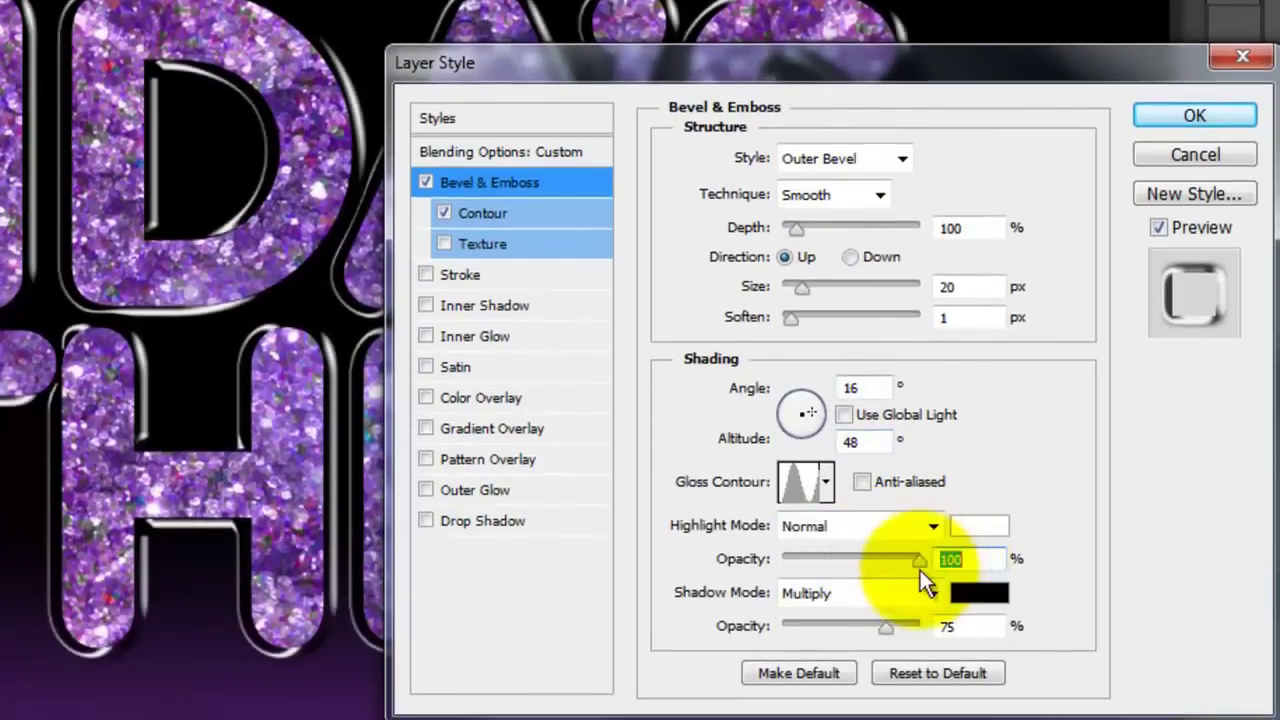
click(932, 593)
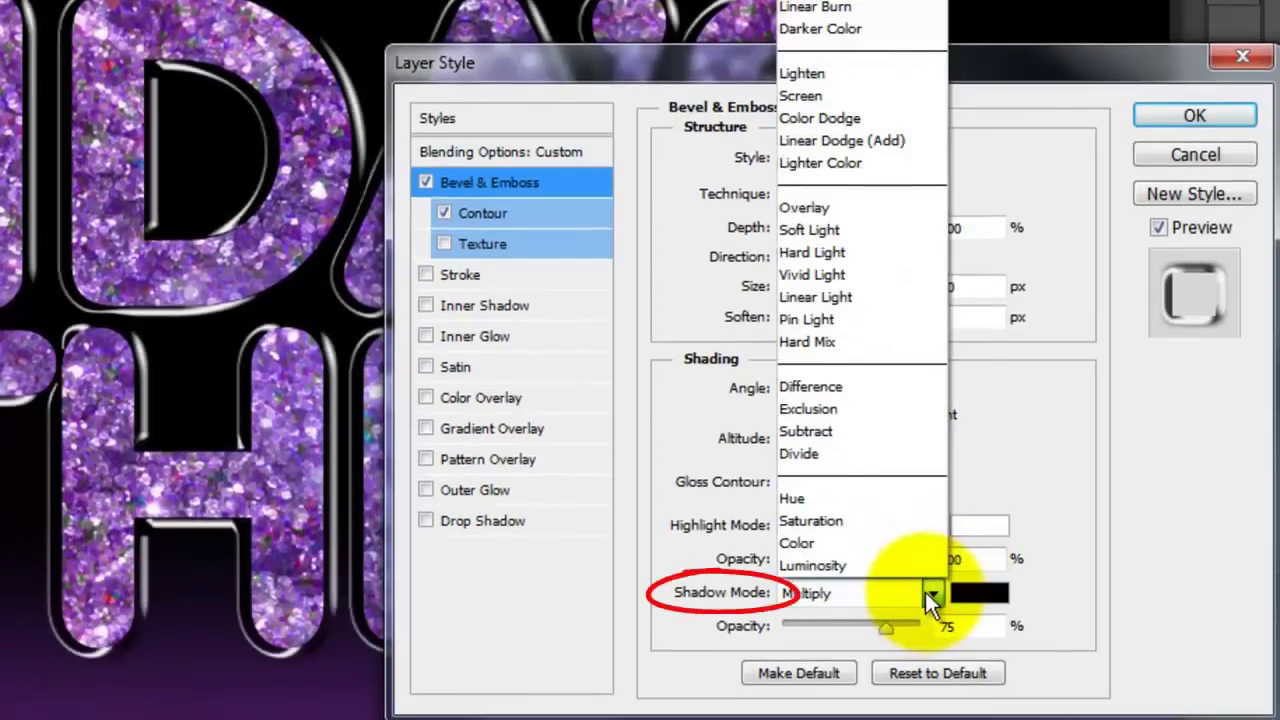
click(845, 386)
text(30)
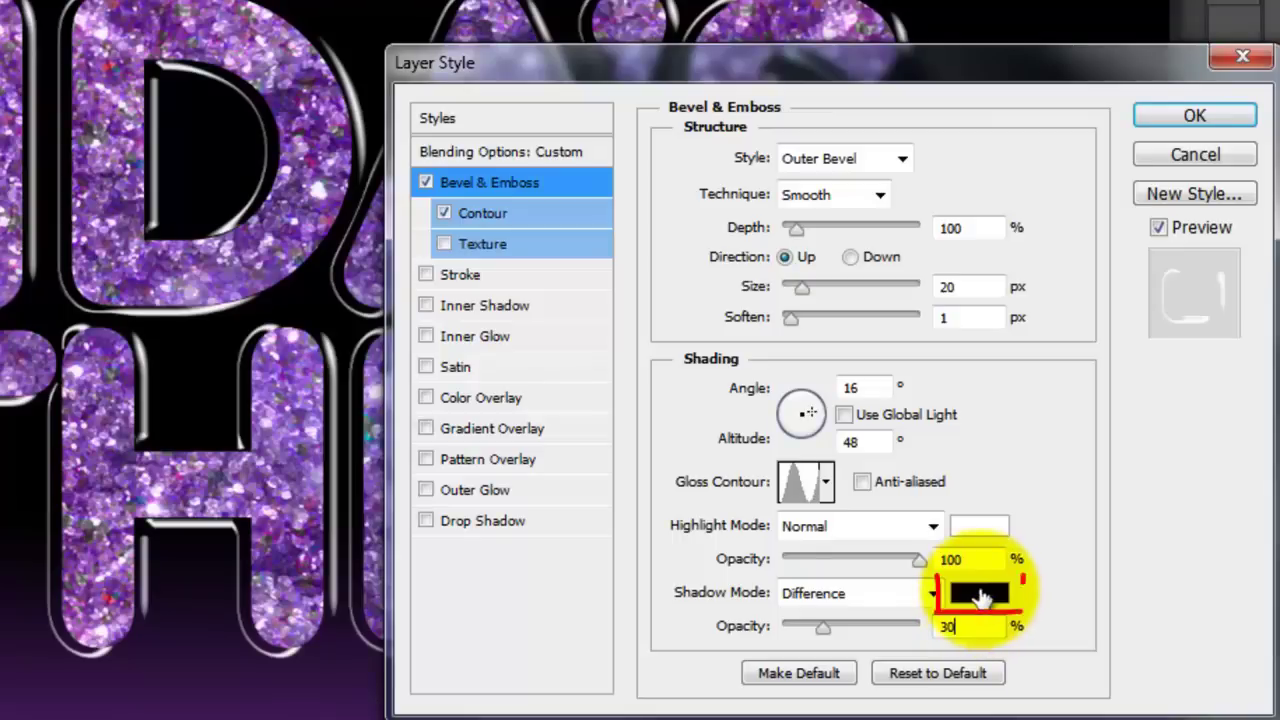
click(981, 597)
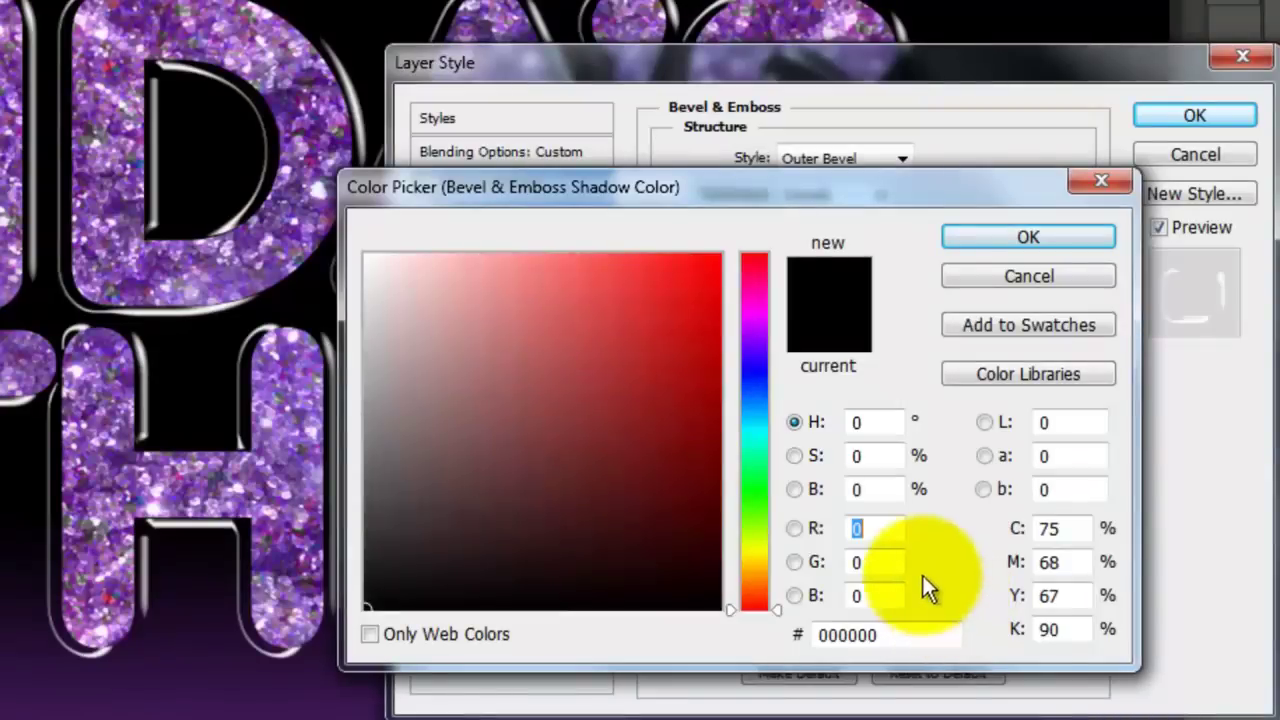
Make the shadow grey (brightness 57), choose the Cone - Inverted contour, and apply the style.
click(858, 489)
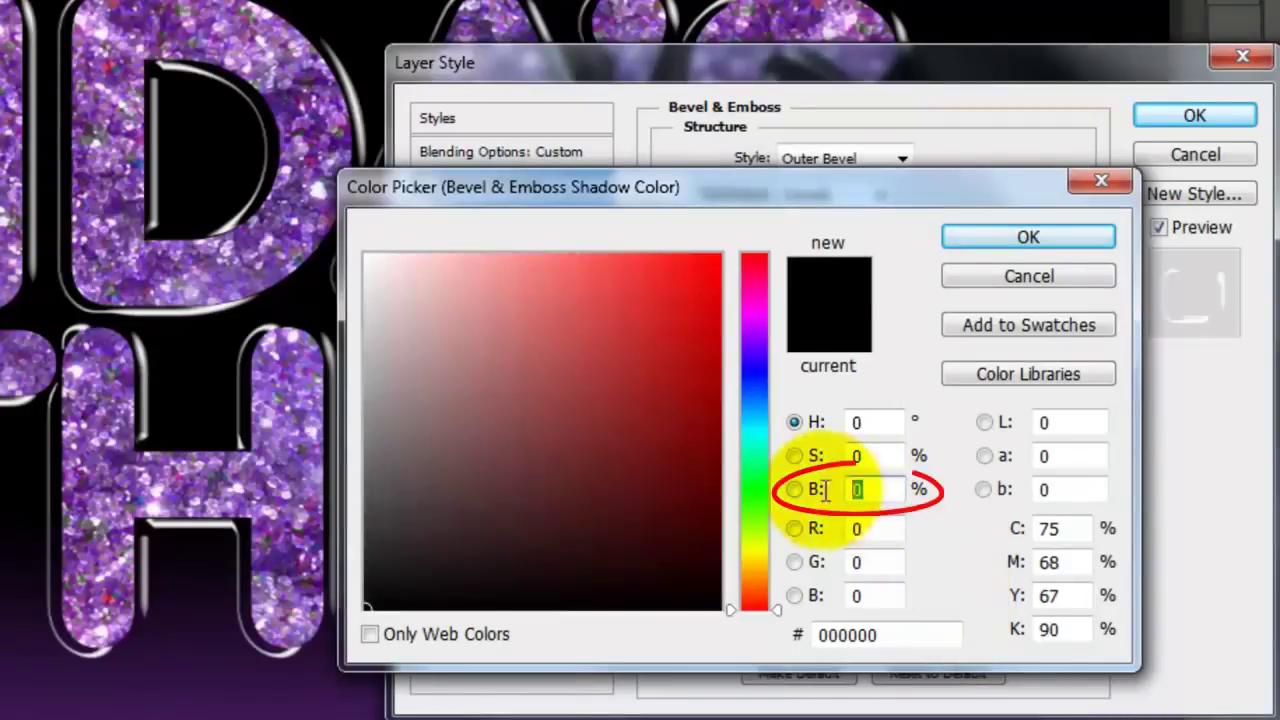
text(57)
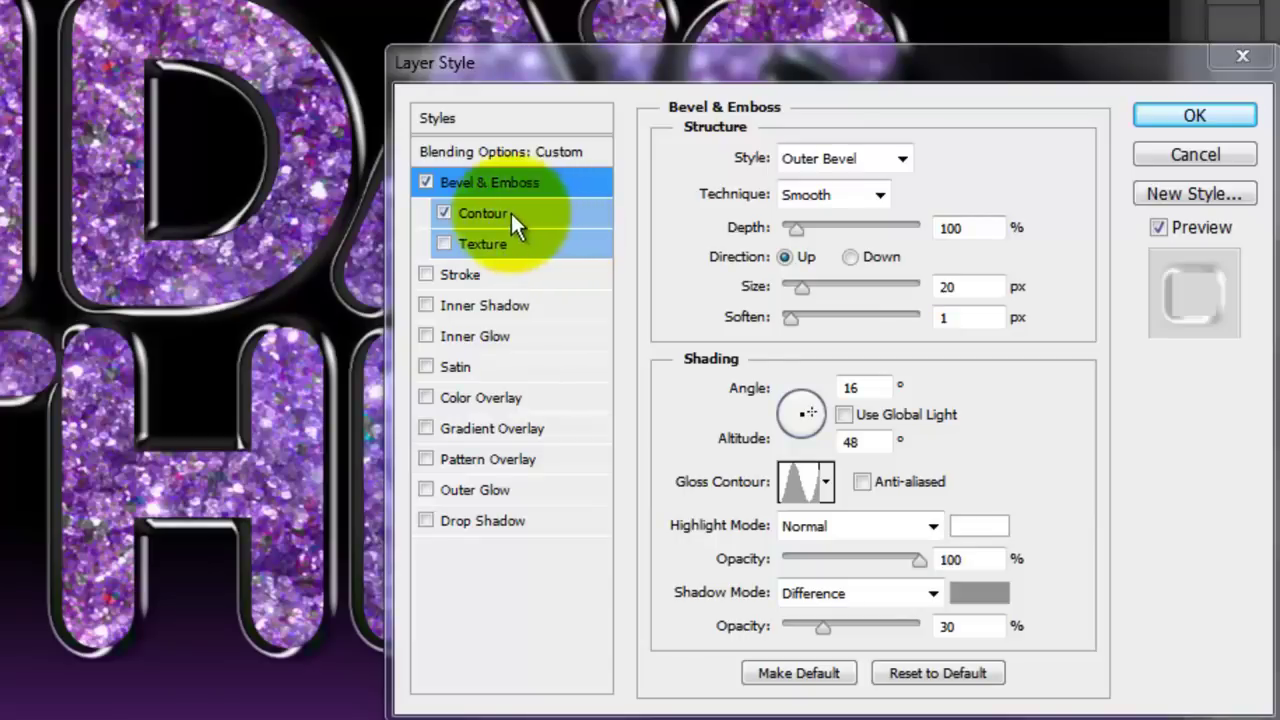
click(514, 211)
click(781, 164)
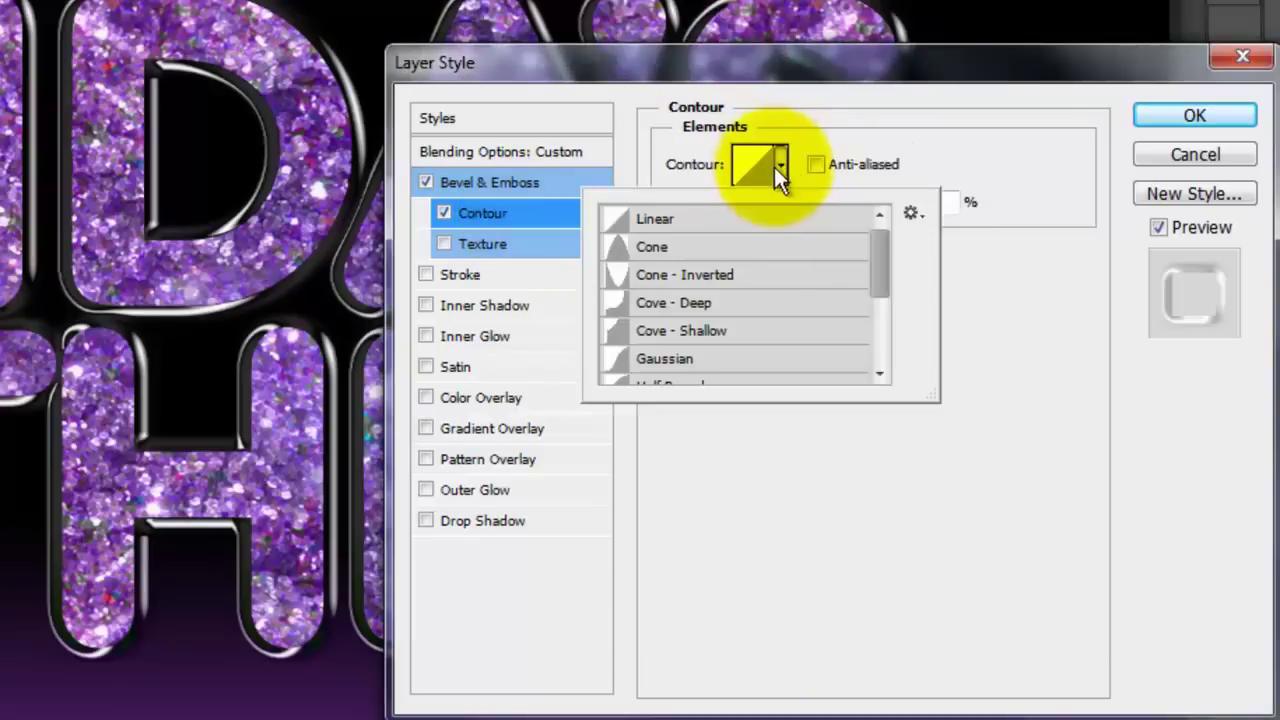
click(753, 283)
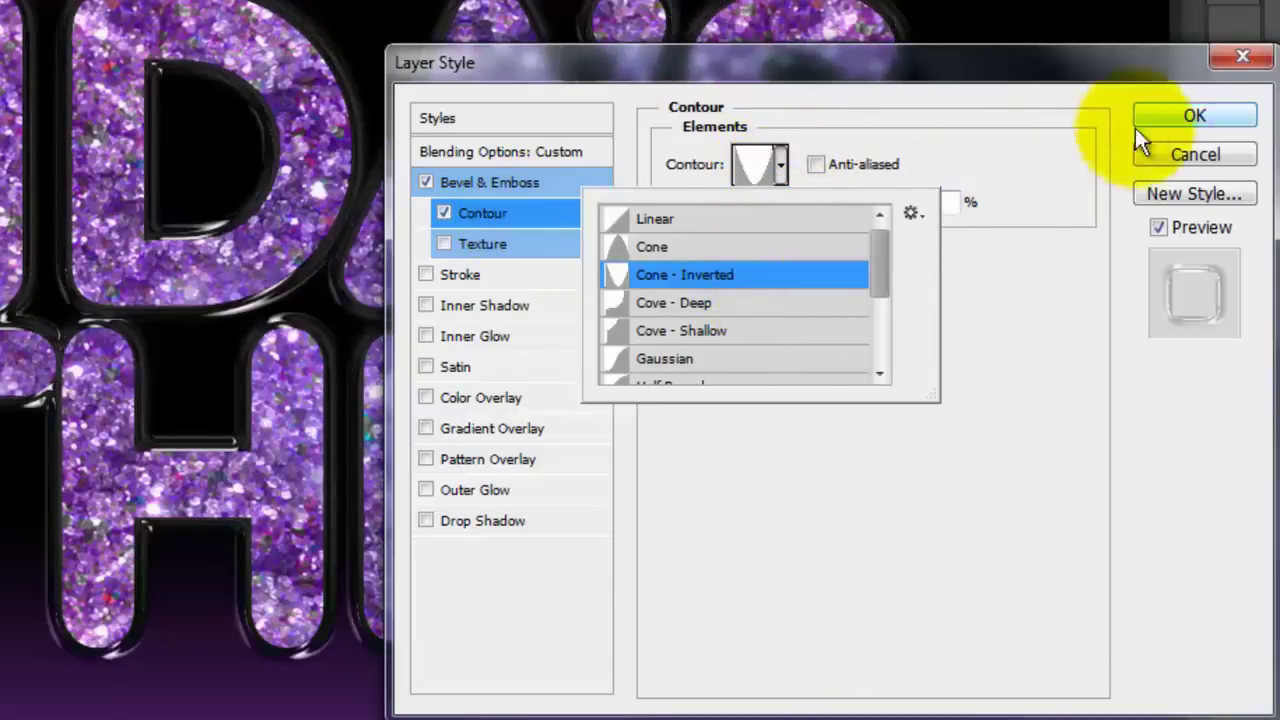
click(1181, 114)
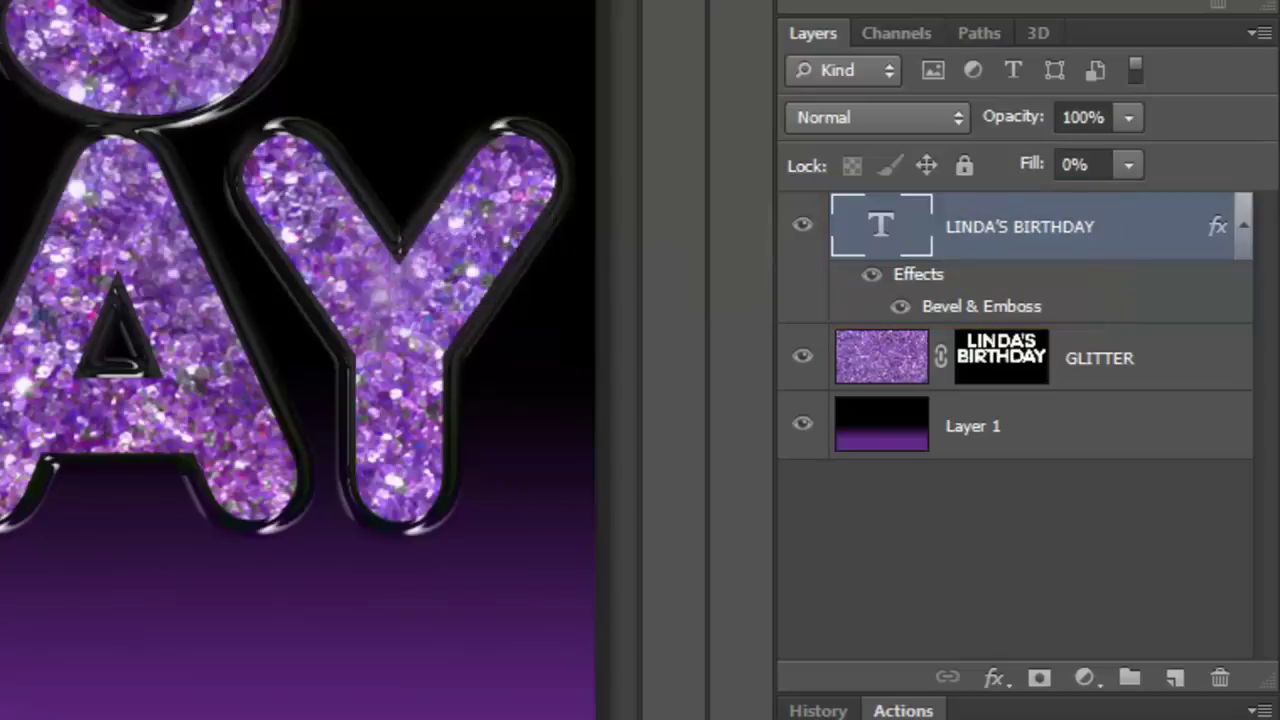
Duplicate the text layer and give the copy an Inner Bevel at -144° angle, 51° altitude.
key(ctrl+j)
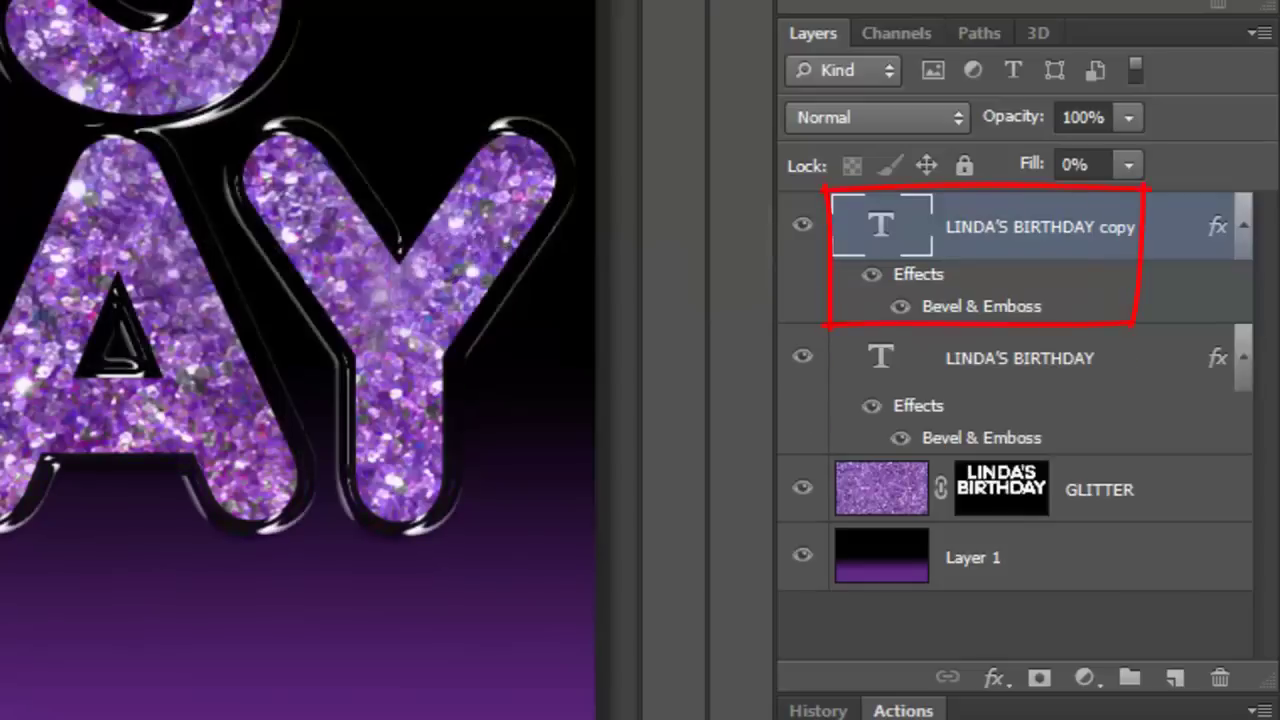
double_click(979, 307)
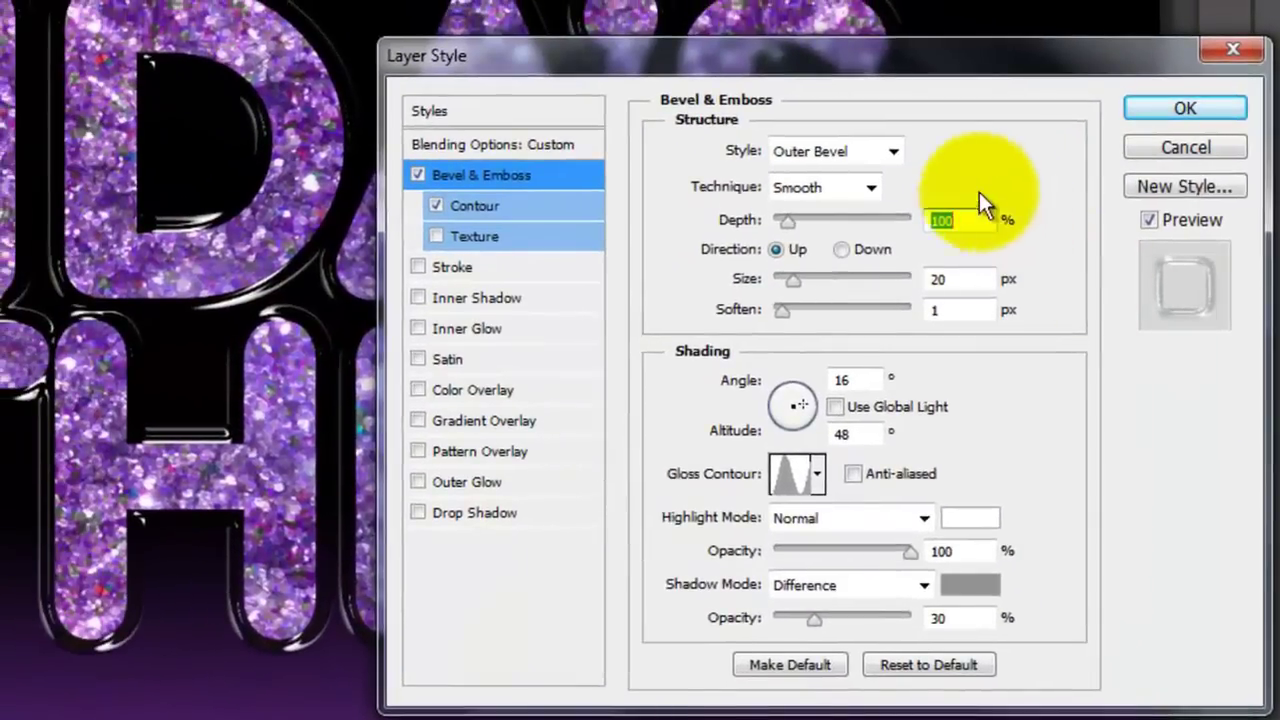
click(892, 151)
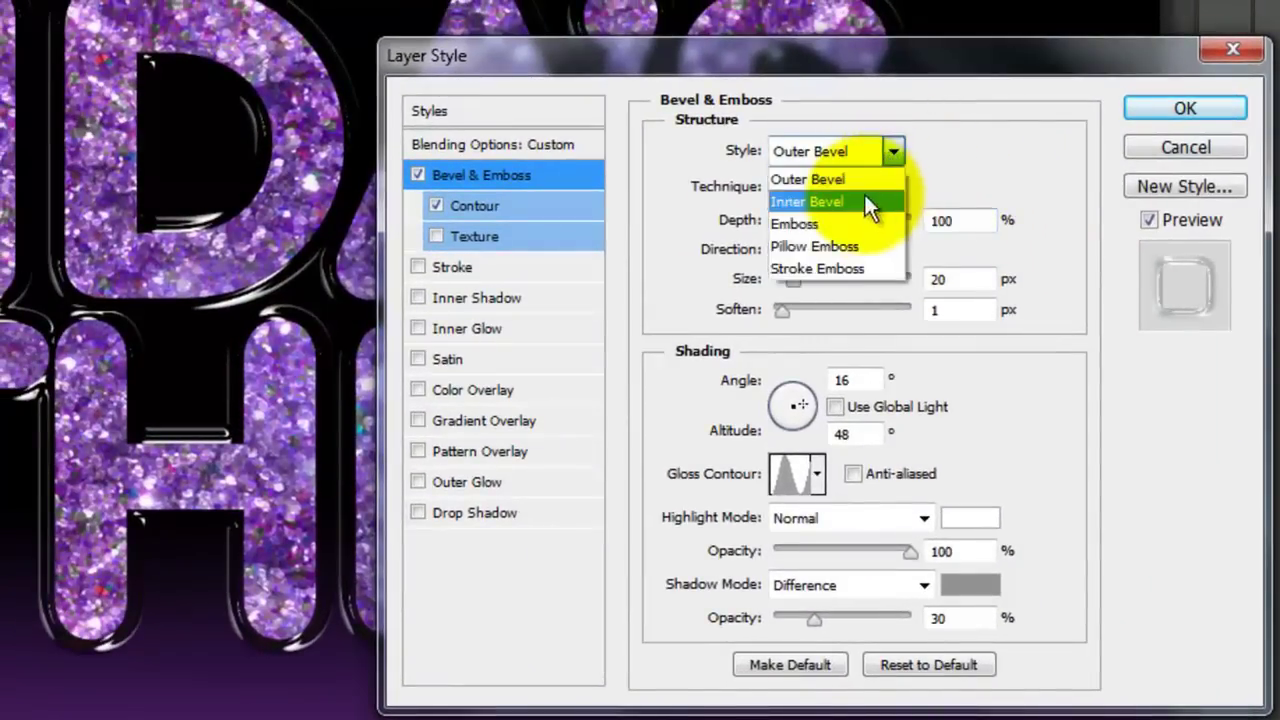
click(862, 203)
click(858, 380)
text(-144)
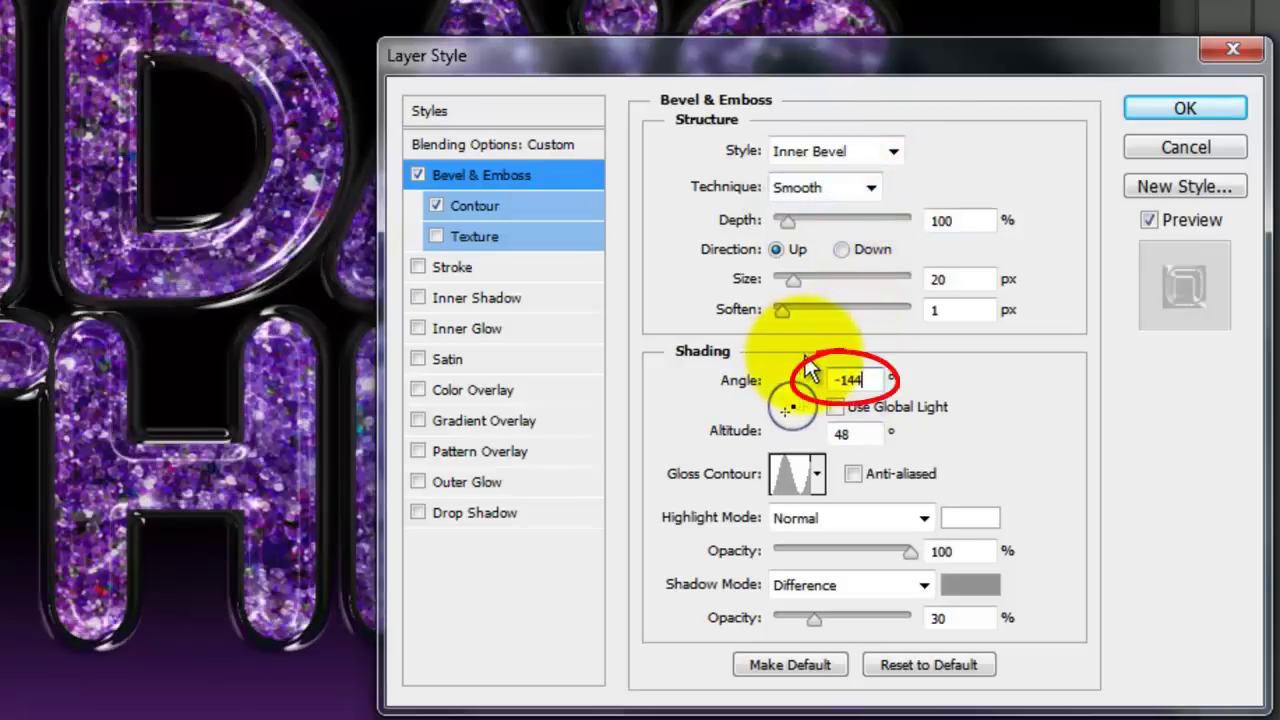
double_click(838, 433)
text(51)
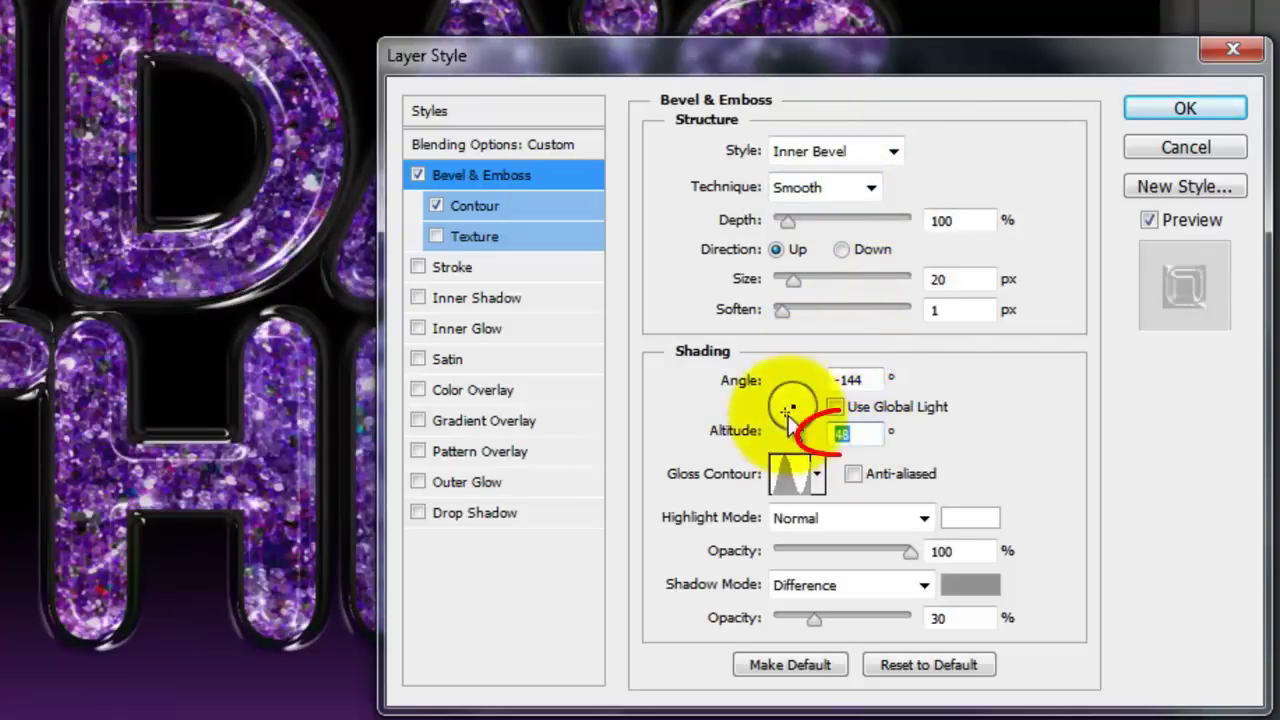
click(1175, 108)
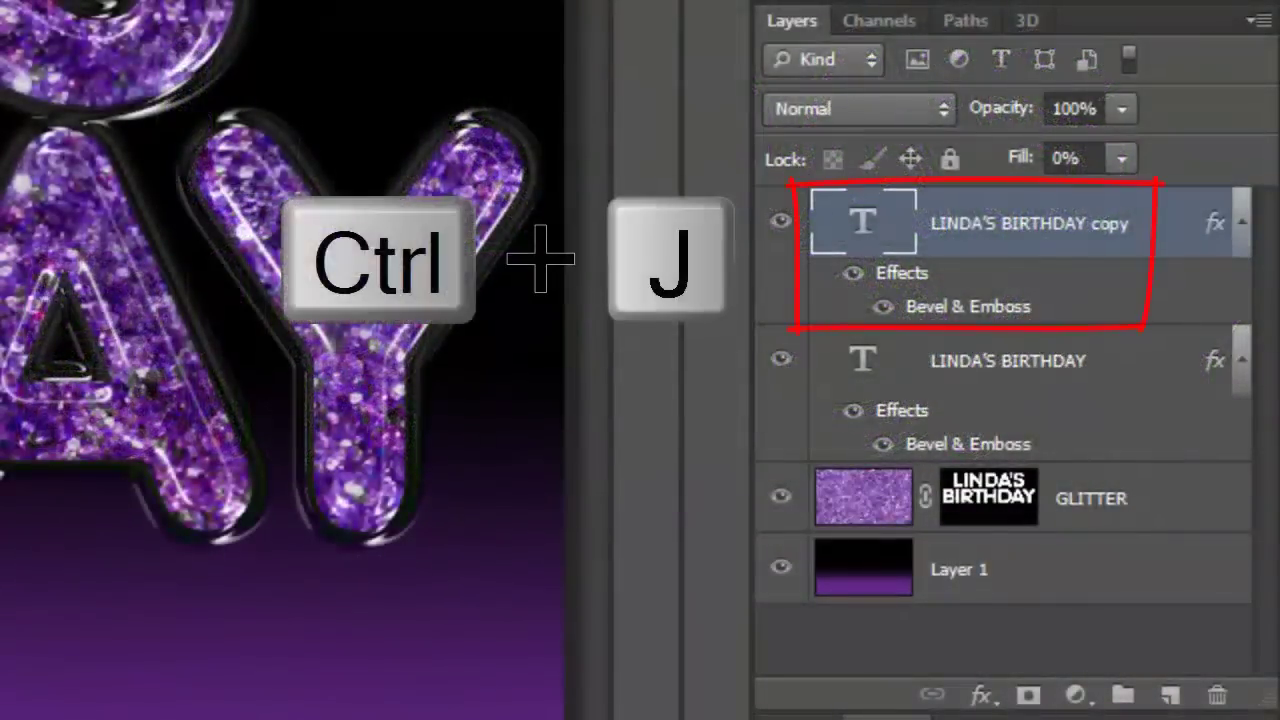
Duplicate the text again and set the copy's bevel: depth 550, size 27, soften 12, angle 120°, altitude 40°.
key(ctrl+j)
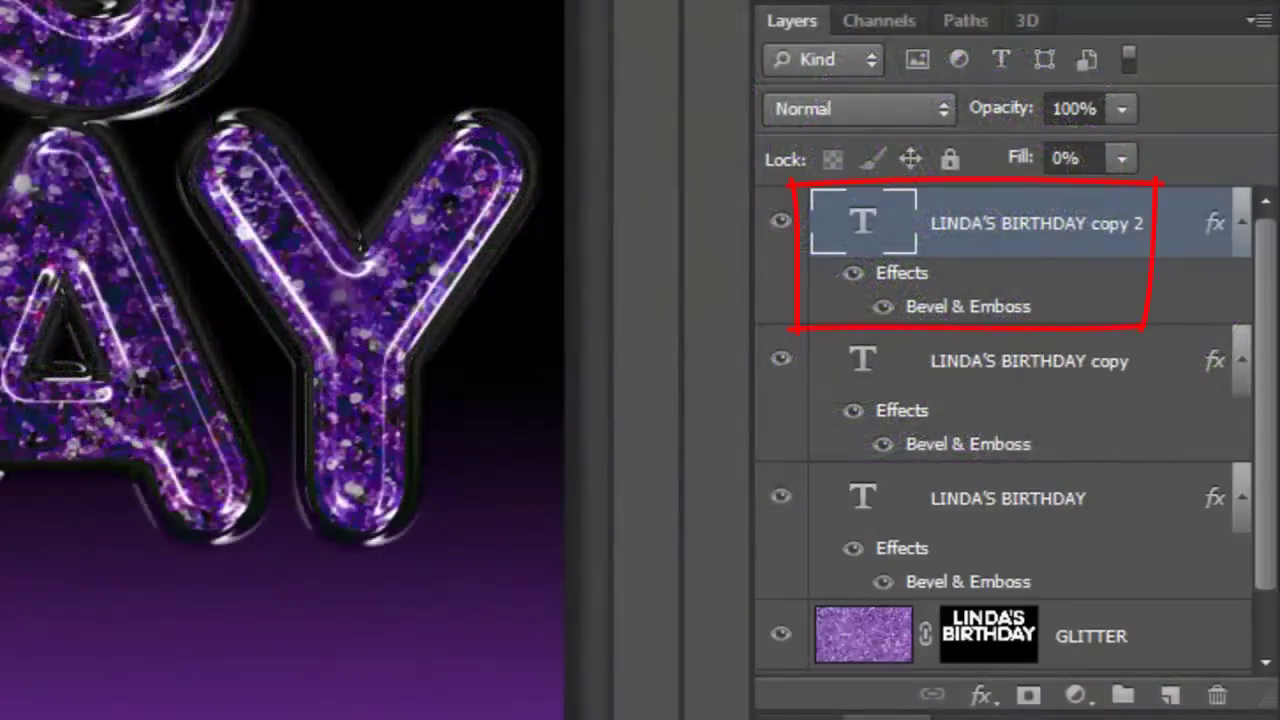
double_click(980, 307)
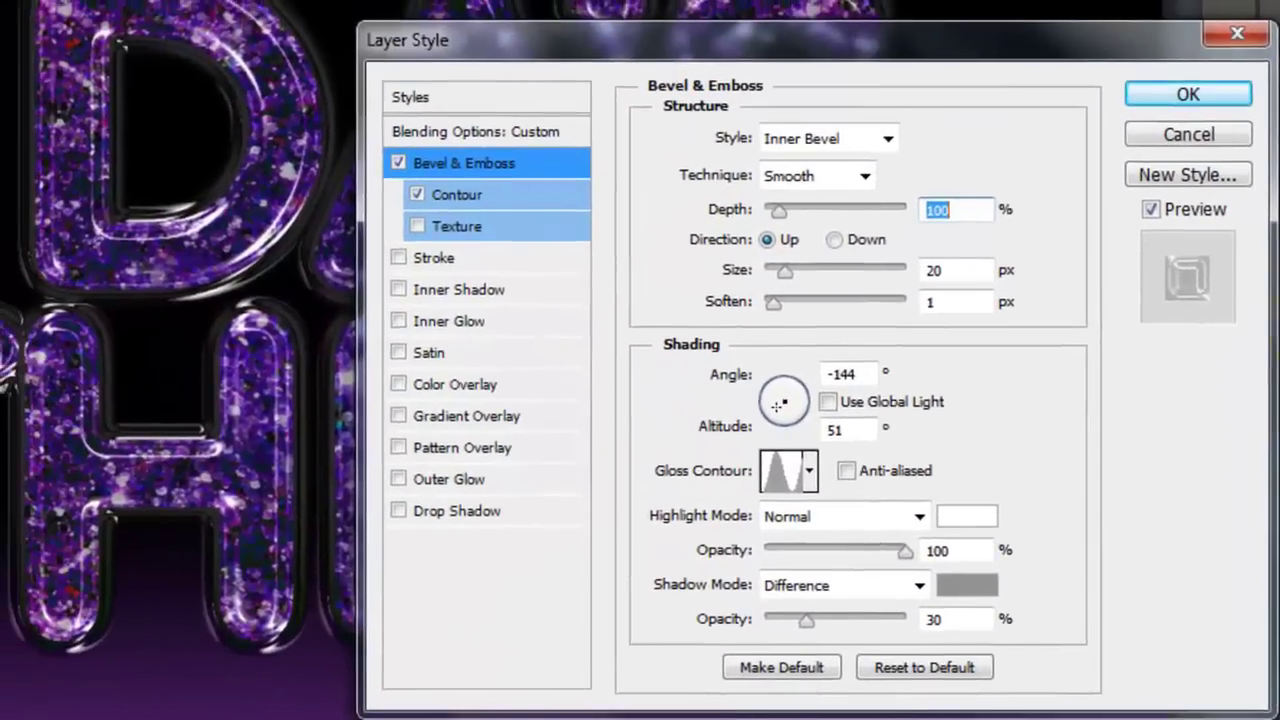
text(550)
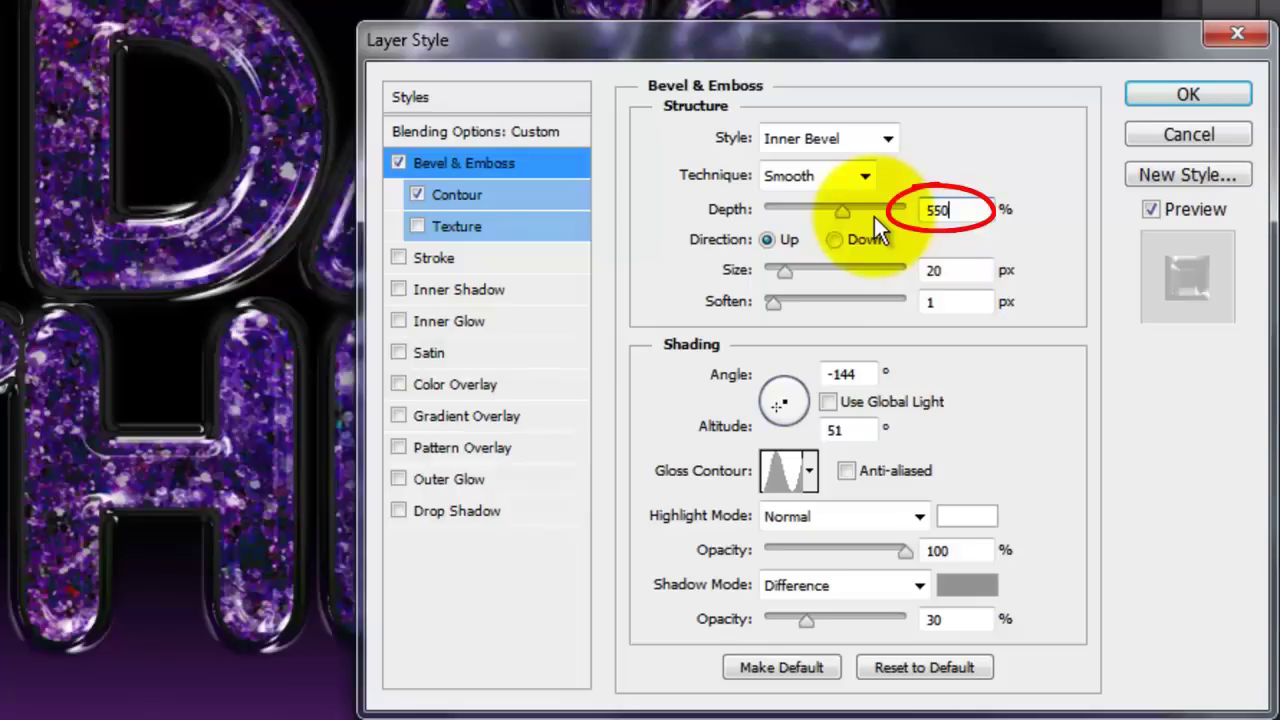
double_click(935, 270)
text(27)
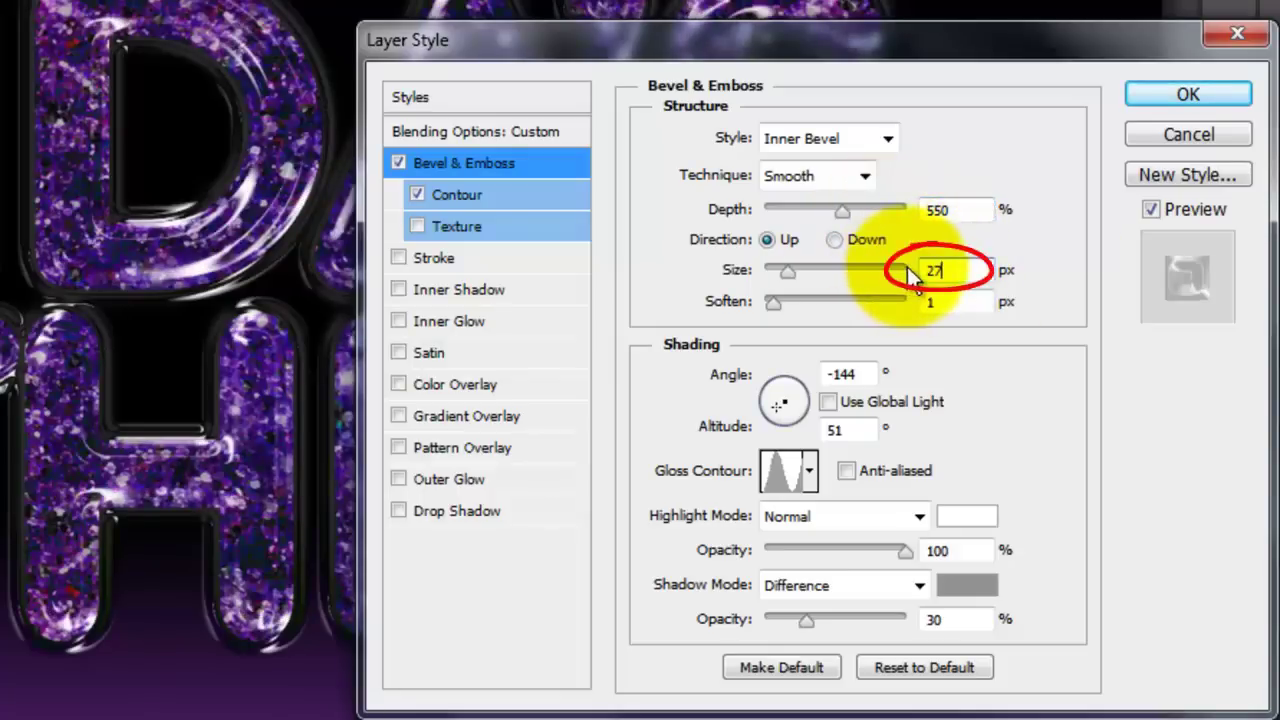
double_click(933, 301)
text(12)
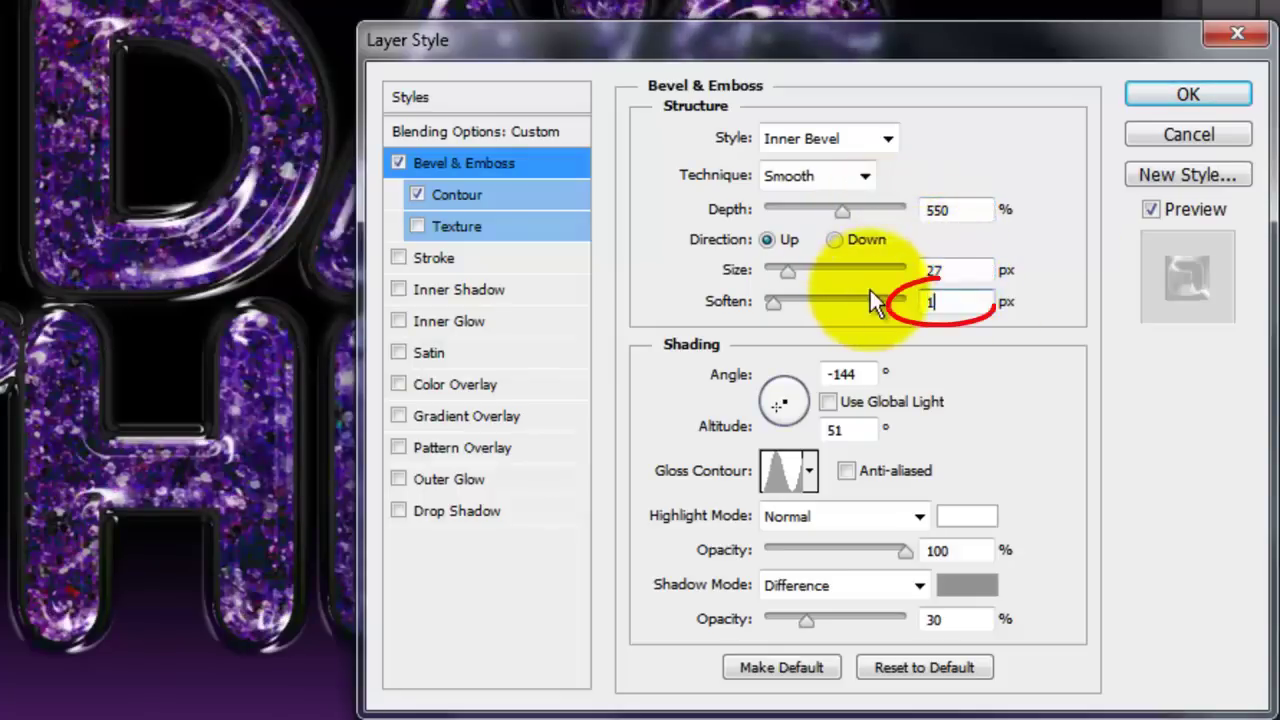
double_click(840, 374)
text(120)
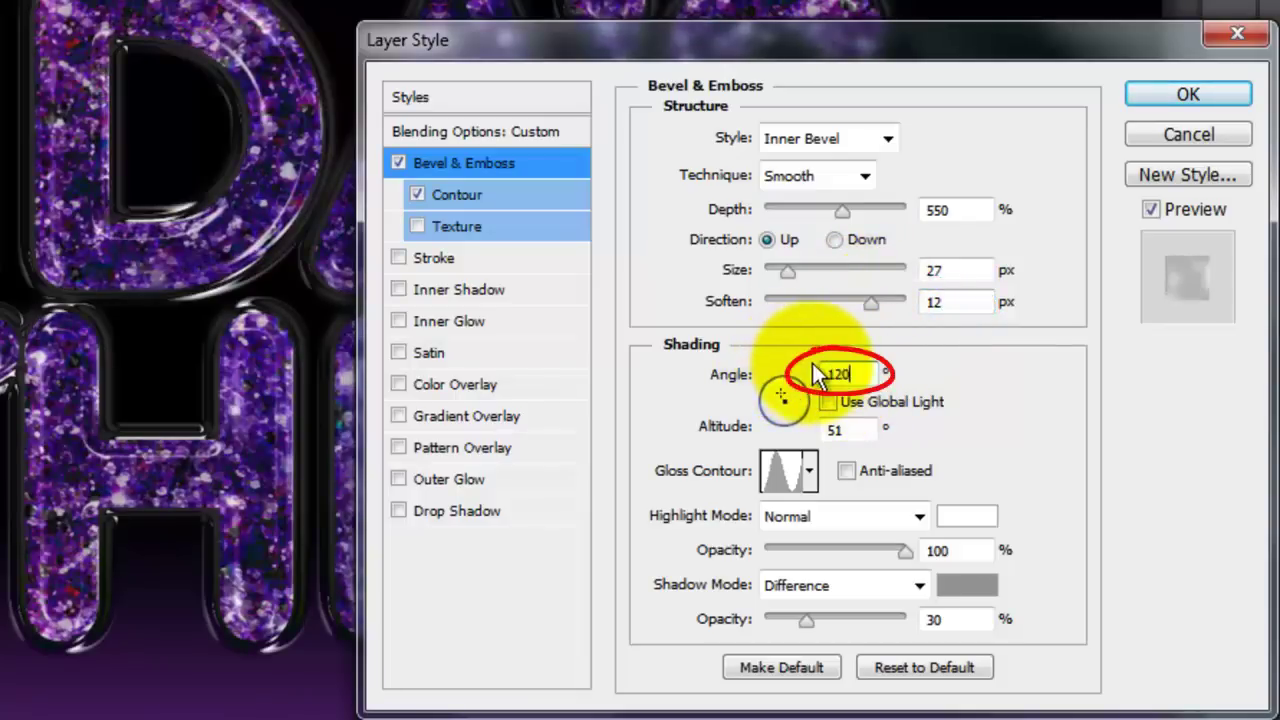
double_click(855, 430)
text(40)
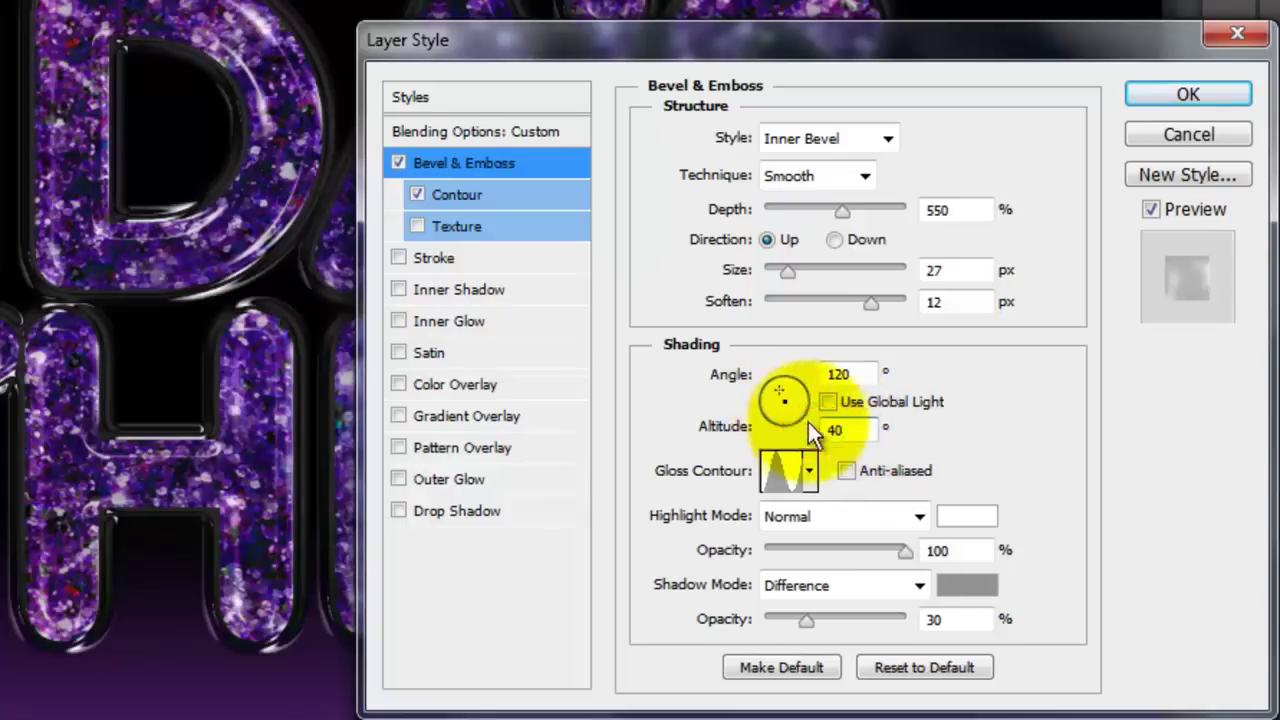
Use a Linear gloss contour, Vivid Light highlight at 75% and Multiply shadow at 75%.
click(810, 471)
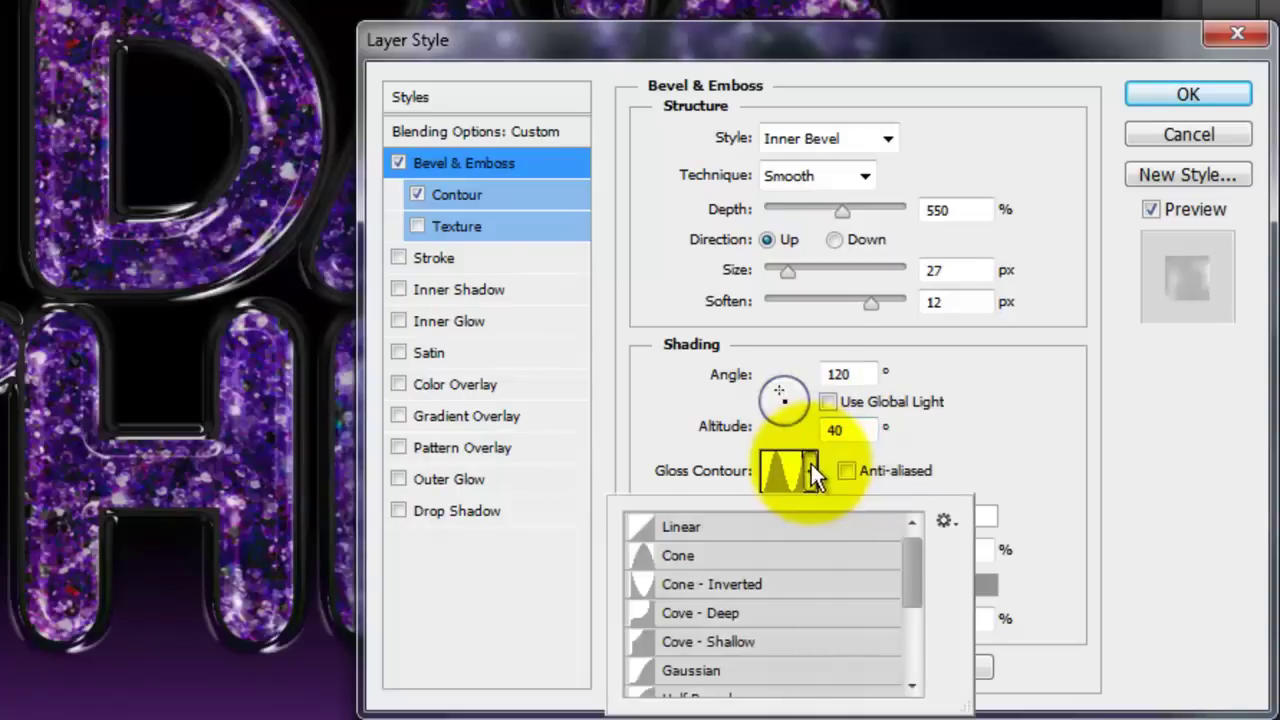
click(805, 525)
click(966, 462)
click(920, 516)
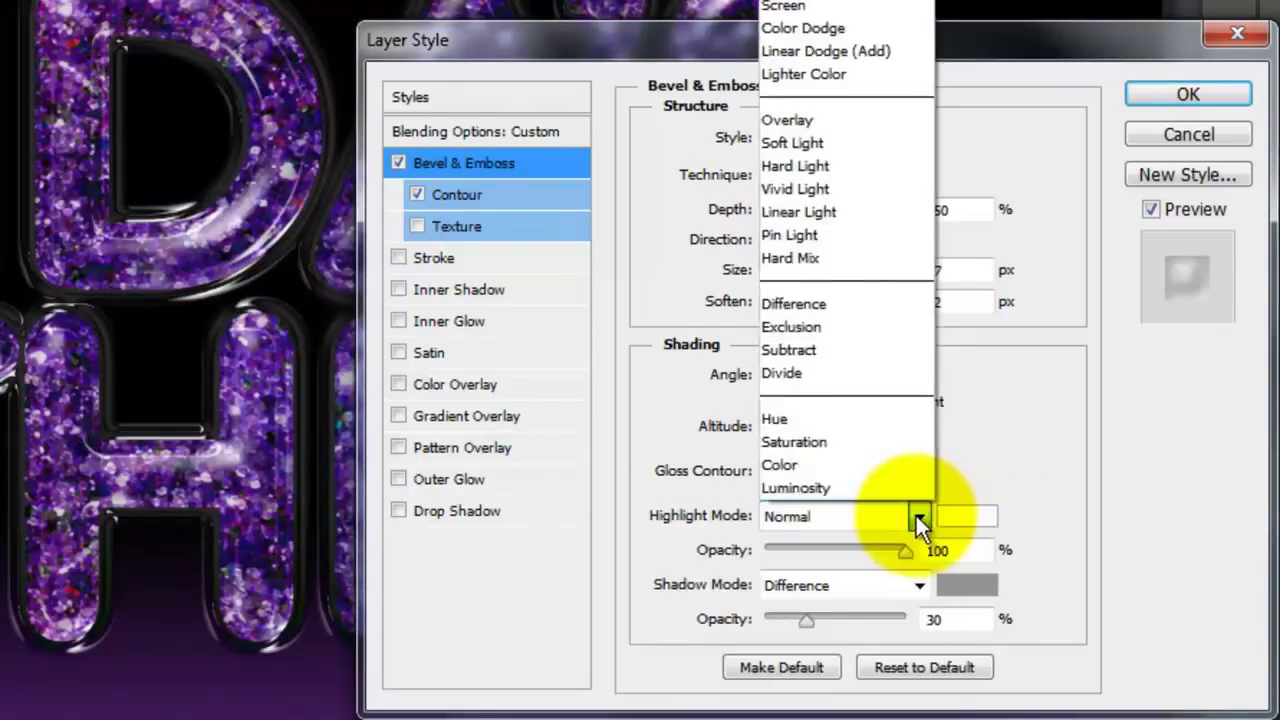
click(832, 188)
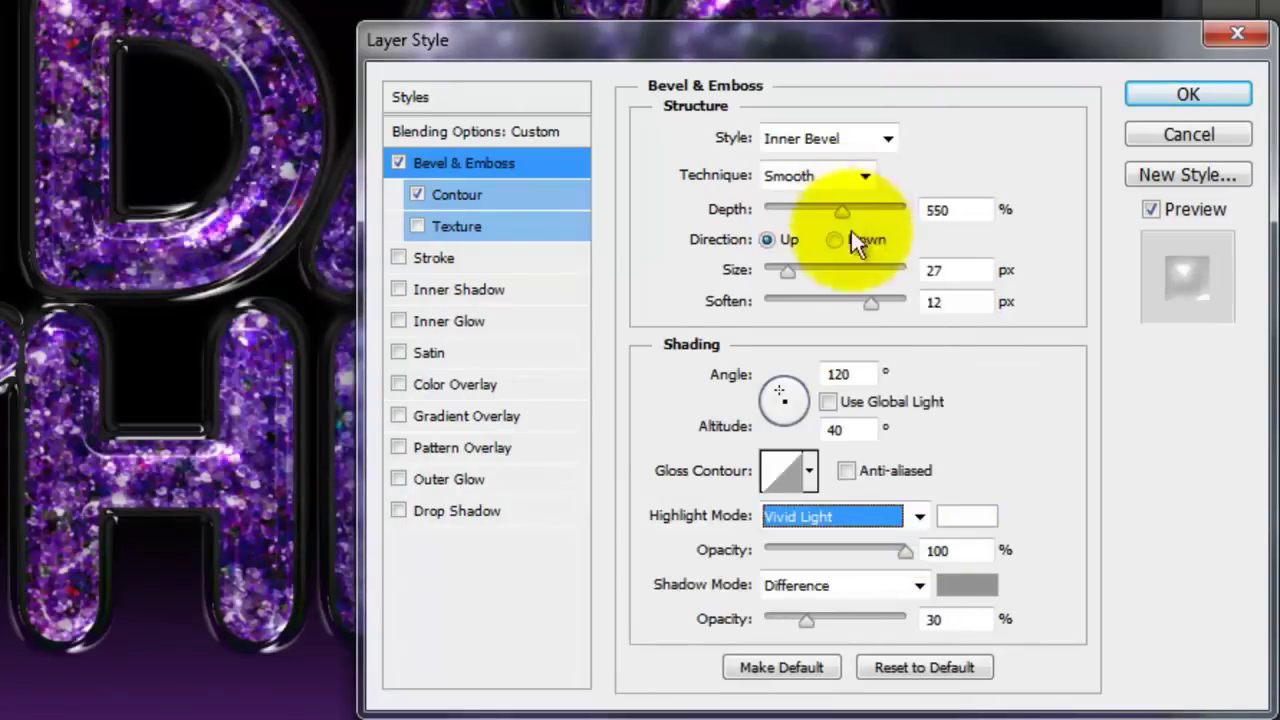
double_click(935, 550)
text(75)
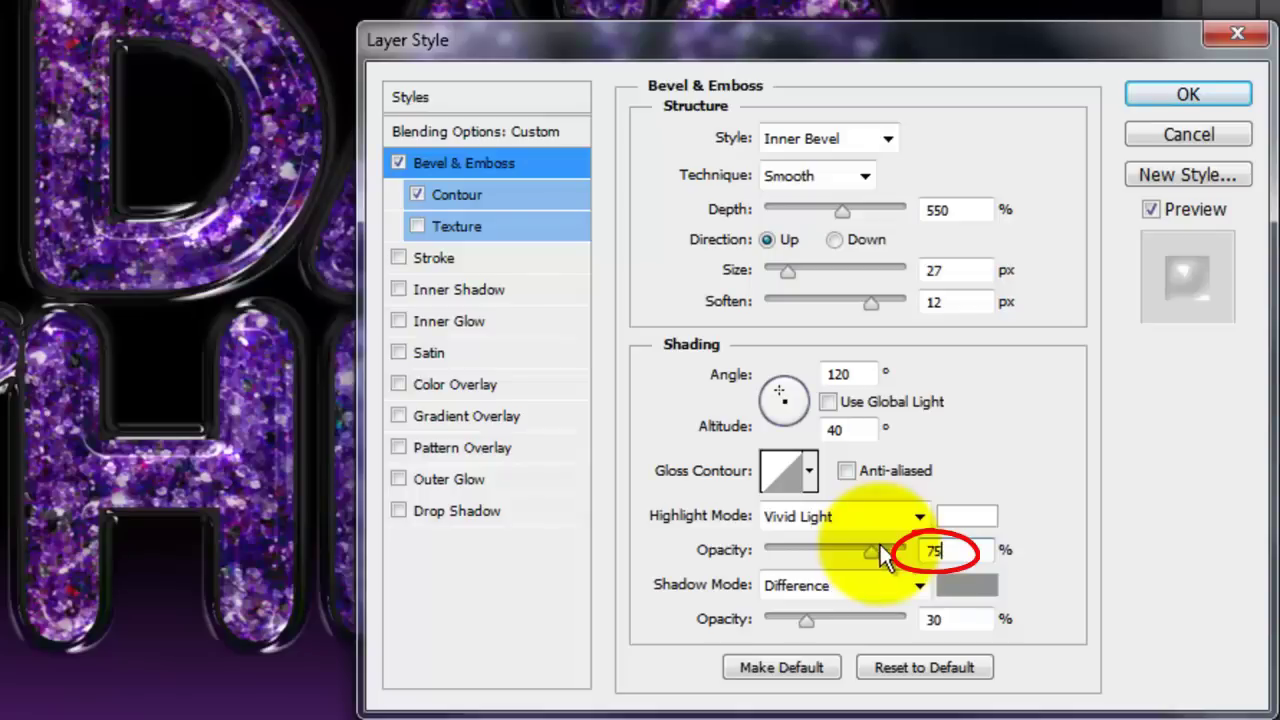
click(916, 585)
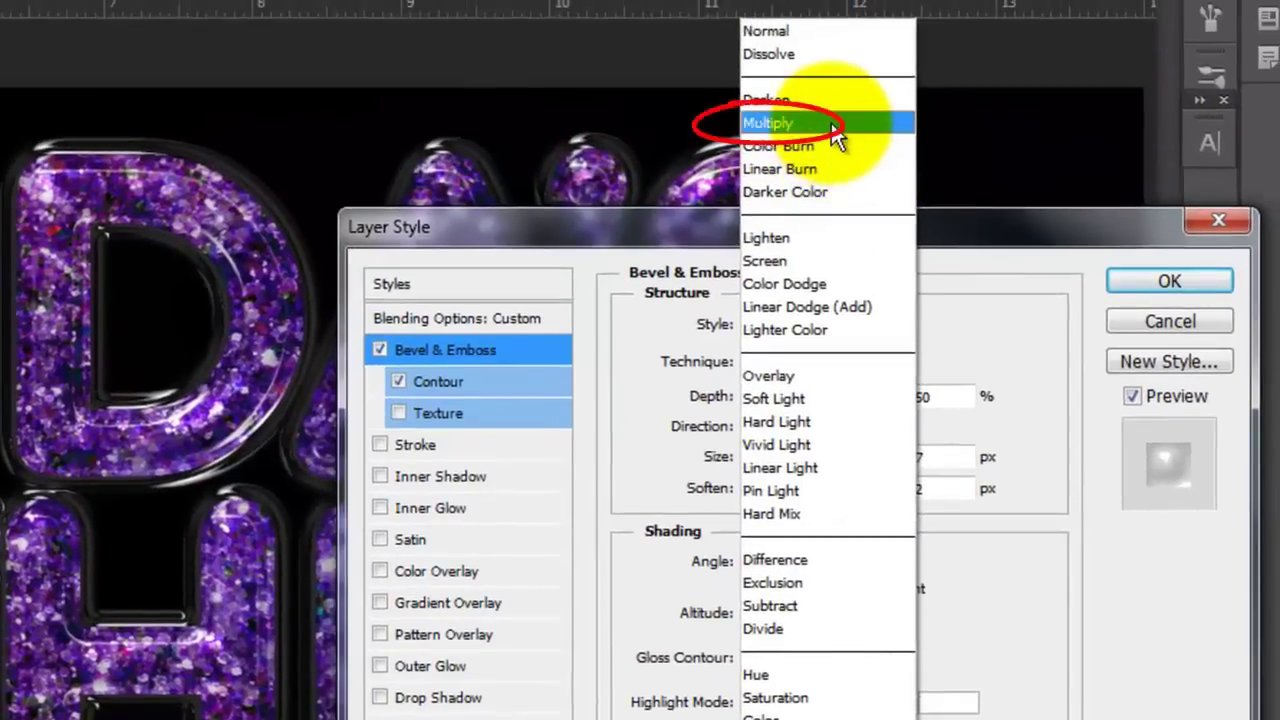
click(830, 124)
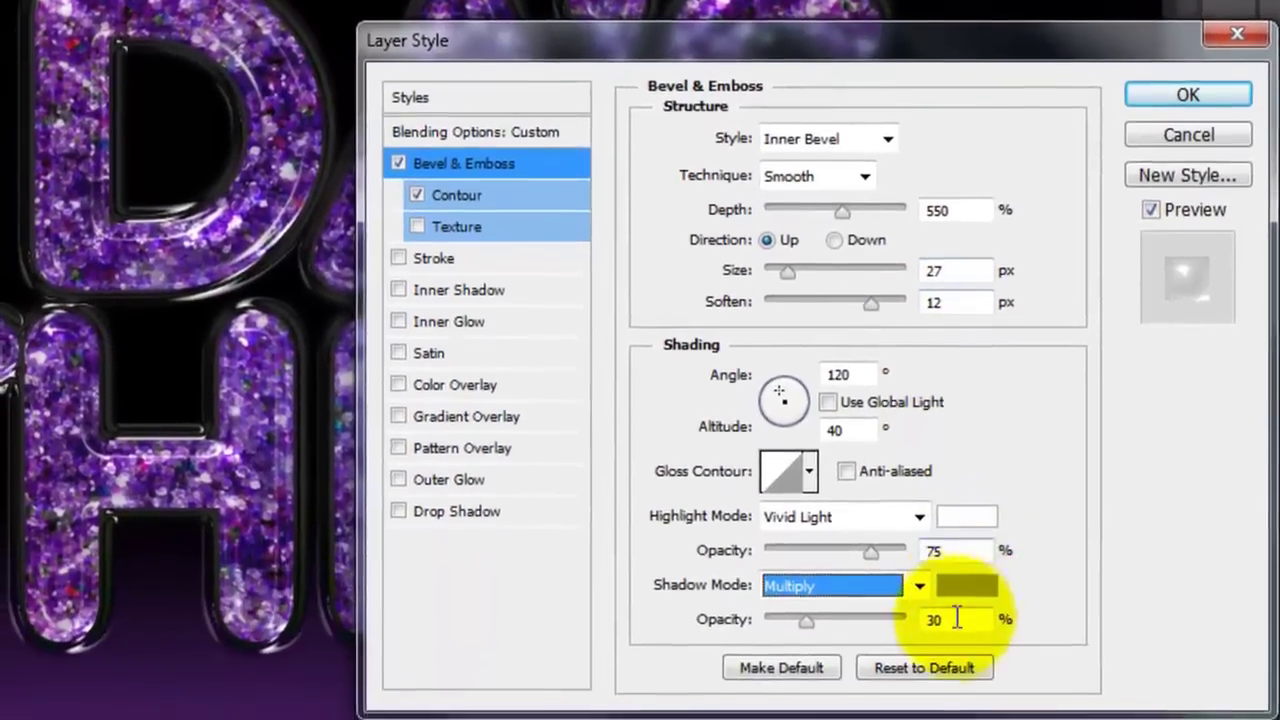
double_click(920, 620)
text(75)
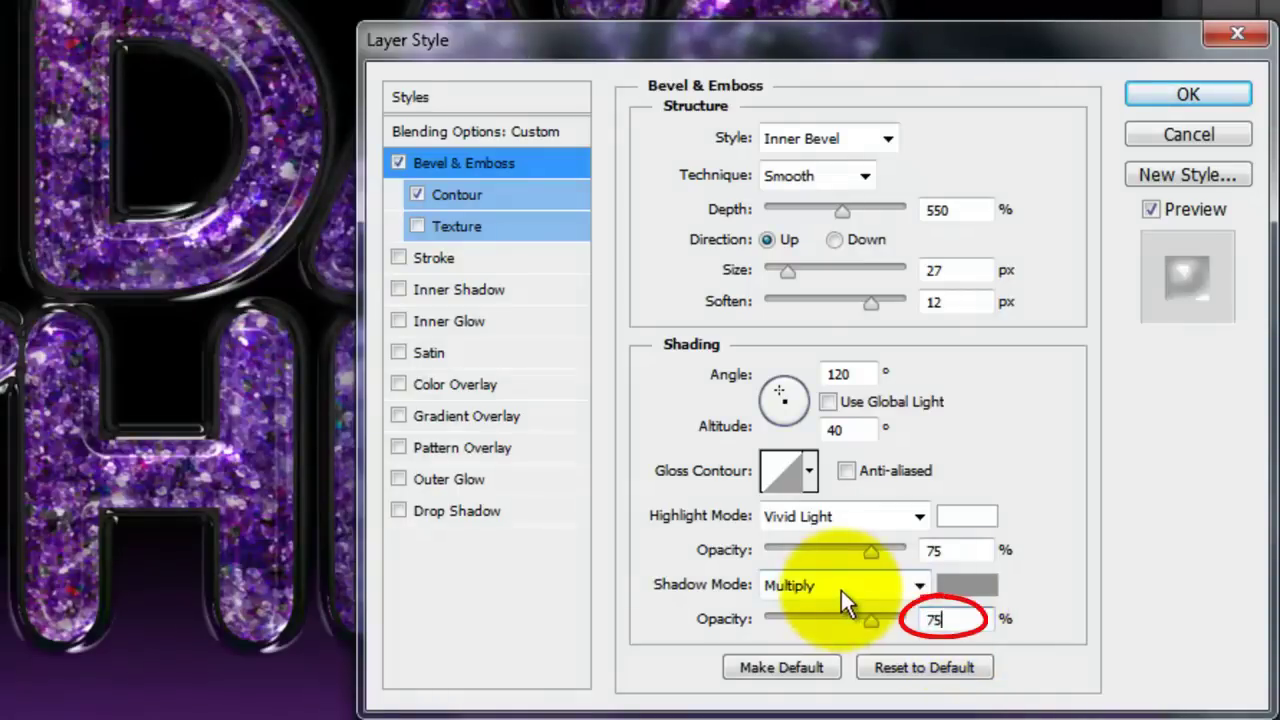
Darken the bevel shadow colour to #595959 with brightness 35.
click(965, 590)
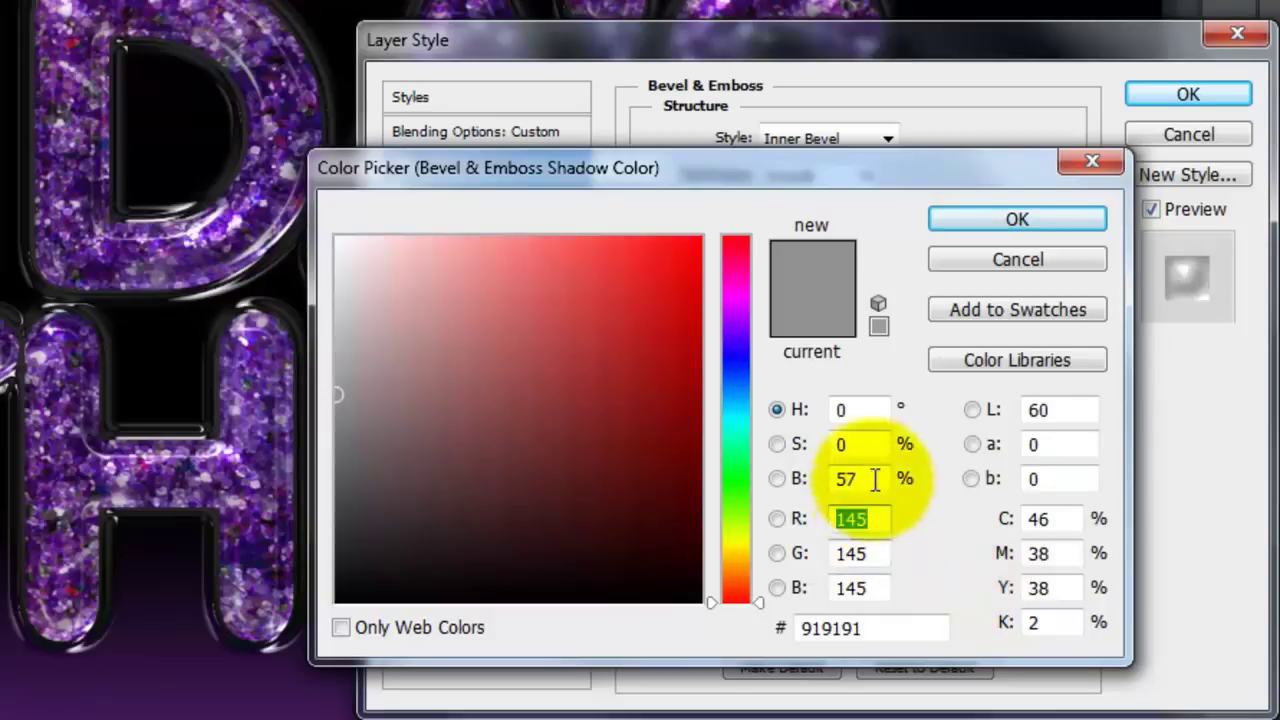
double_click(873, 485)
text(35)
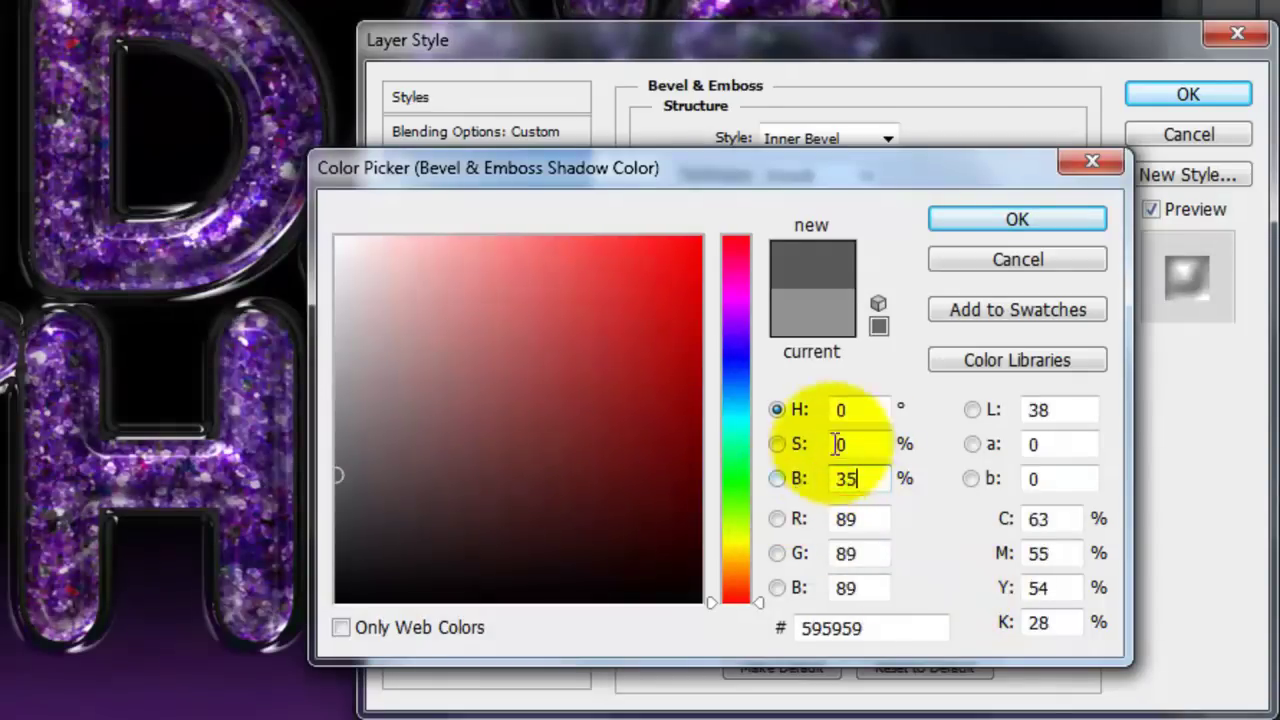
click(990, 225)
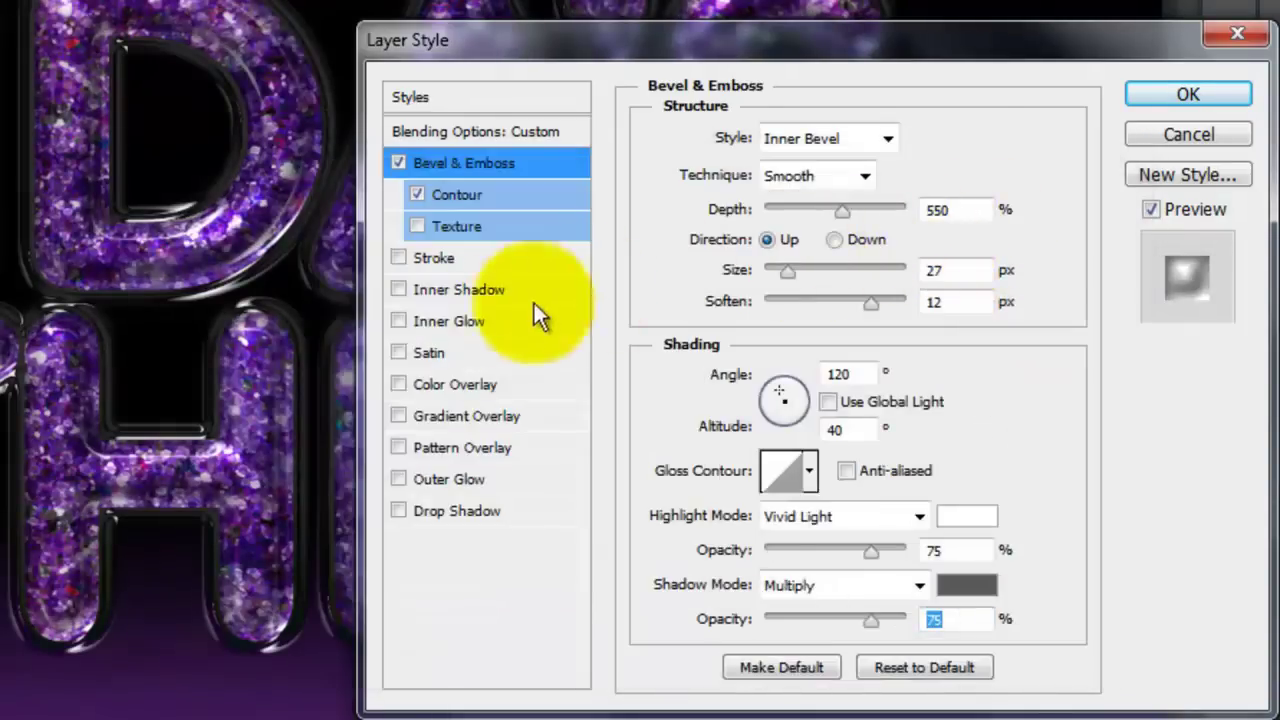
click(465, 318)
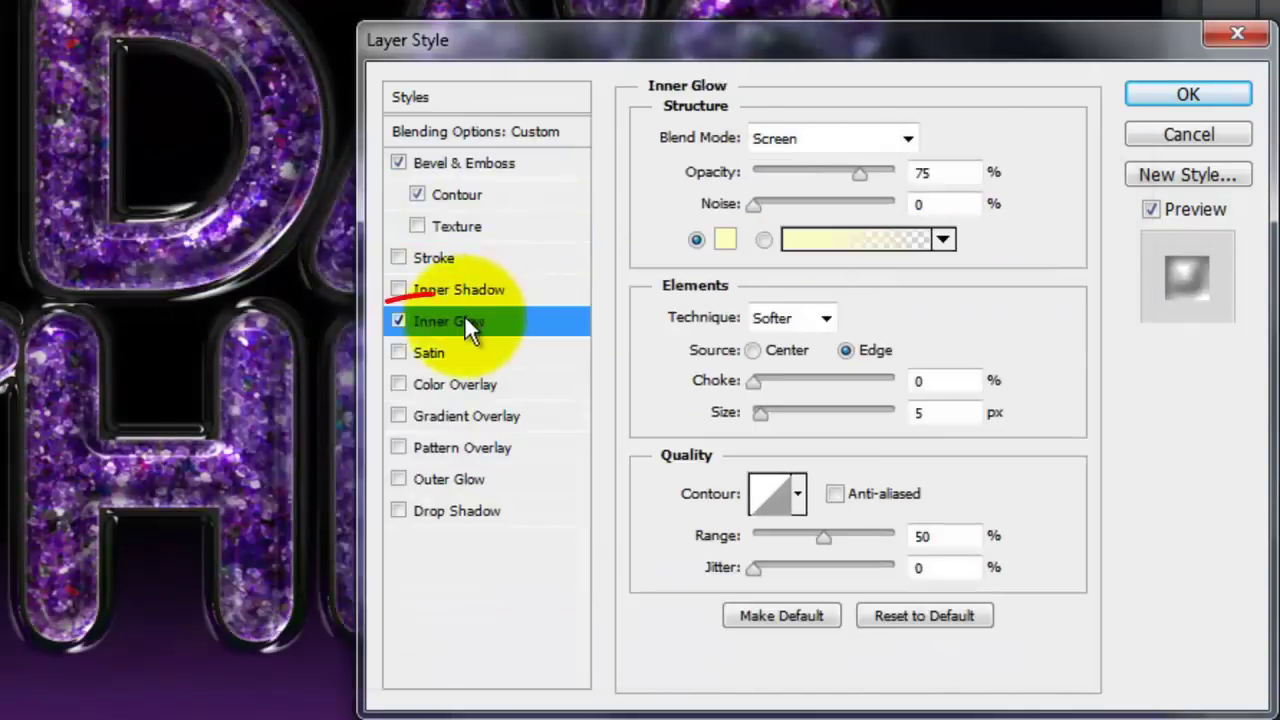
Apply an Inner Glow in black, Pin Light blend, 54% opacity, 20% choke, 29 px size.
click(724, 239)
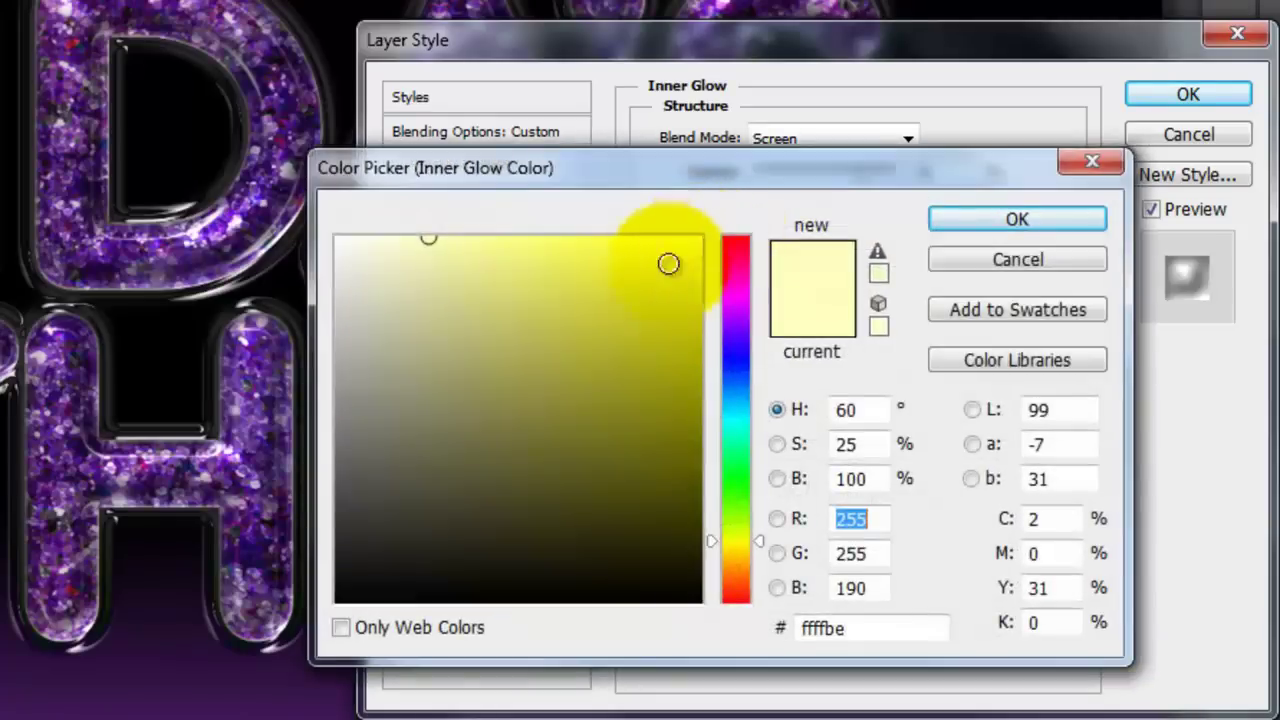
drag(437, 503, 308, 617)
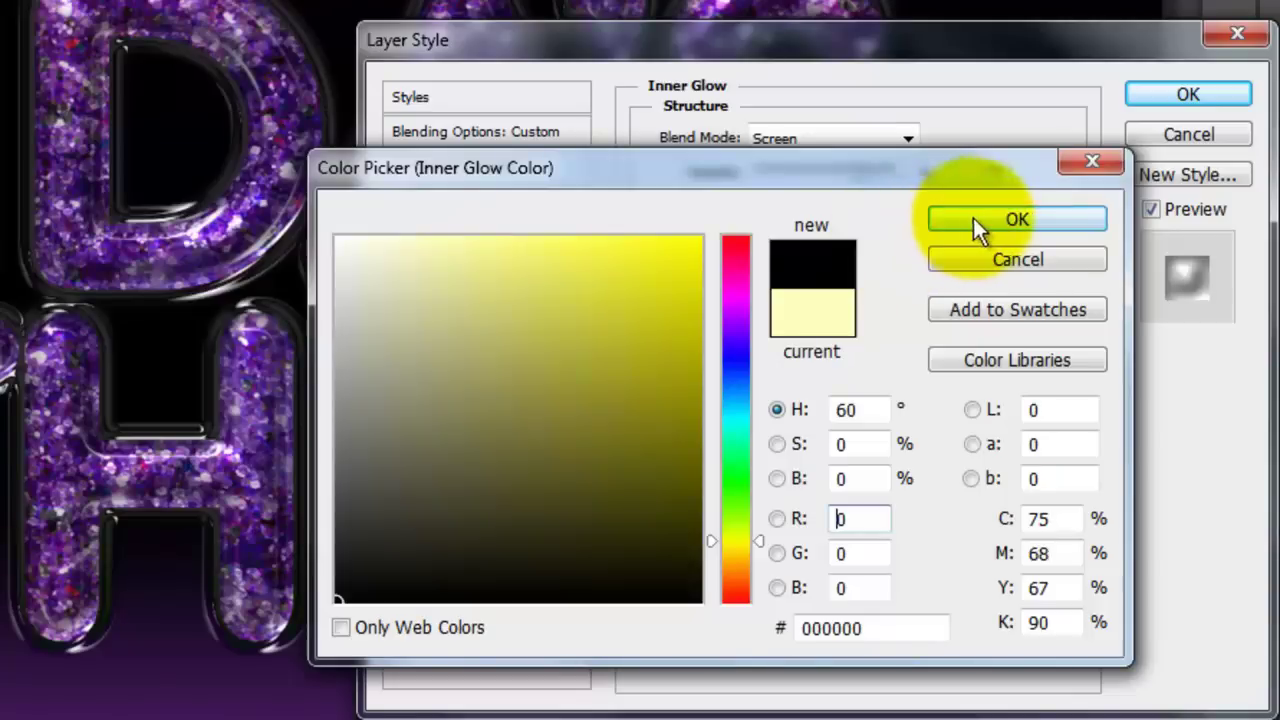
click(970, 218)
click(908, 138)
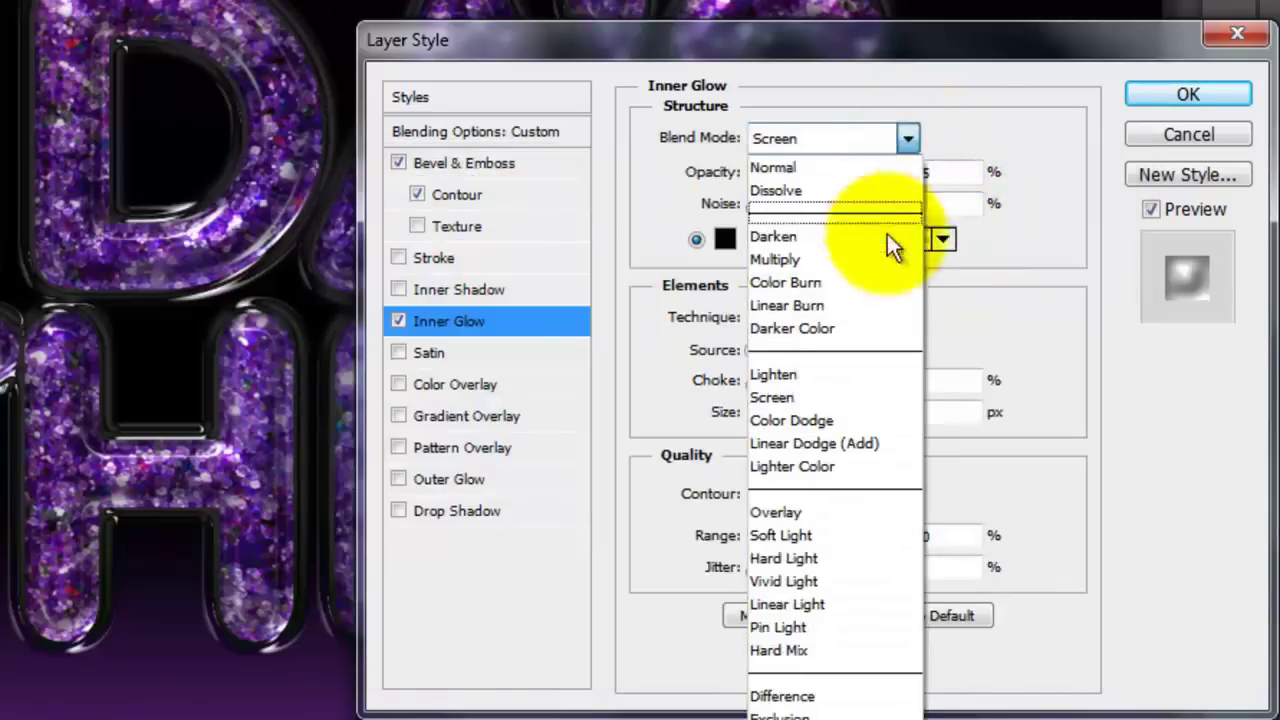
click(842, 626)
mouse_move(857, 173)
mouse_down()
mouse_move(825, 170)
mouse_move(841, 172)
mouse_up()
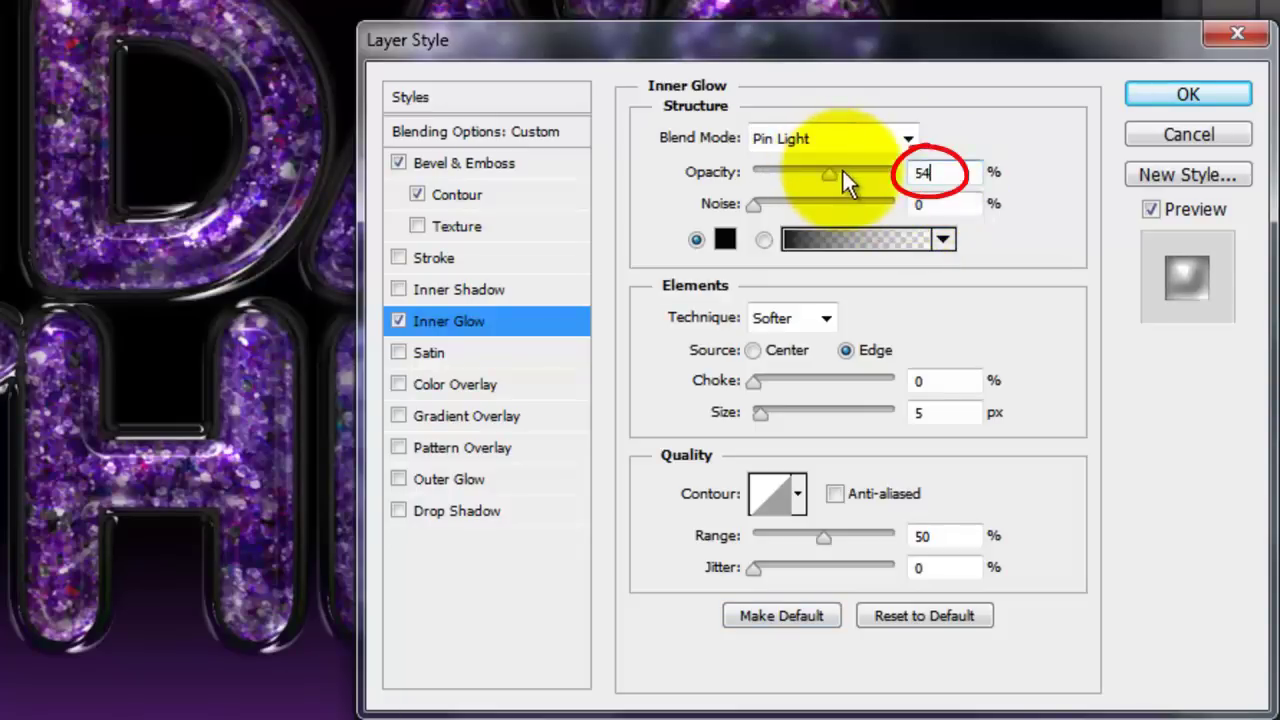
drag(852, 381, 845, 382)
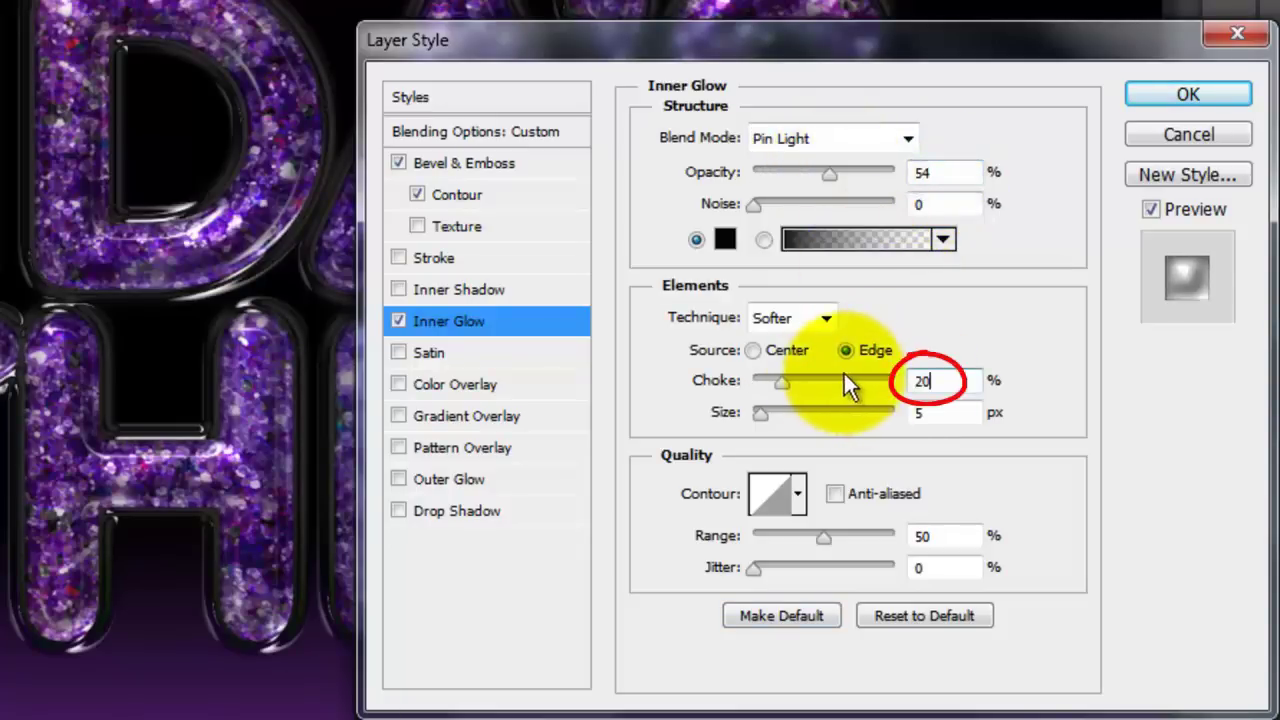
key(Tab)
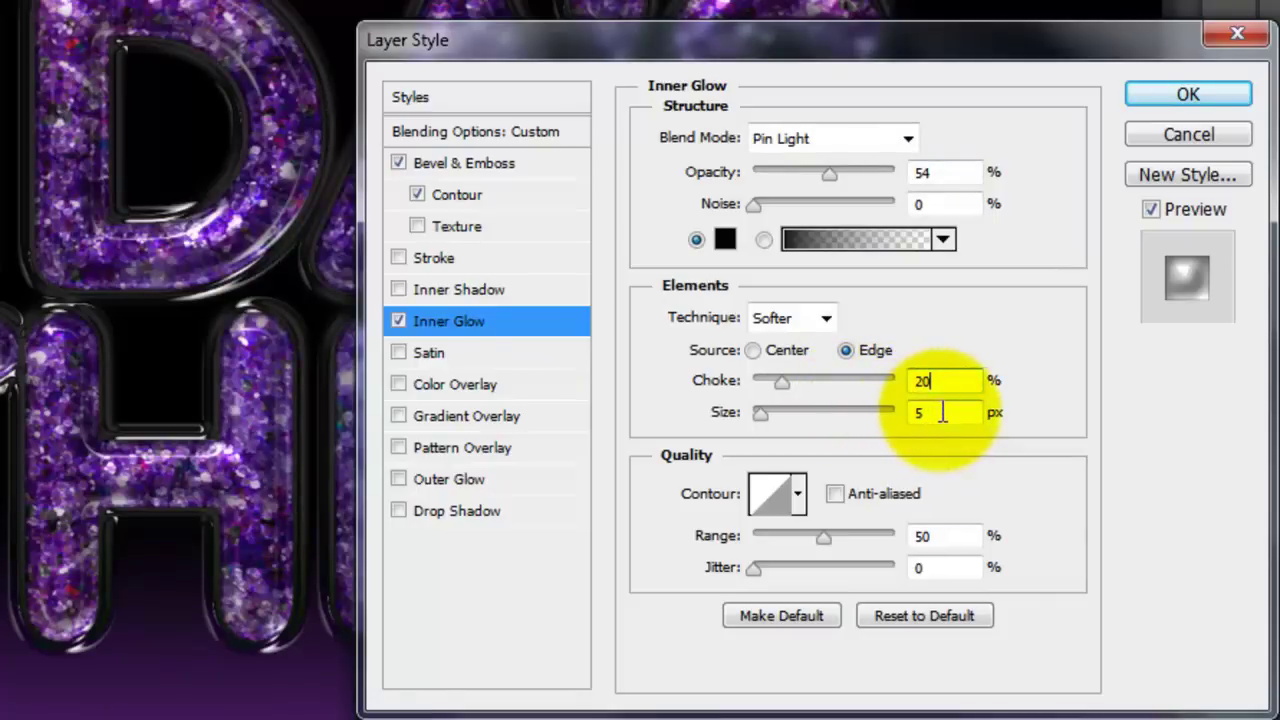
text(29)
click(1165, 92)
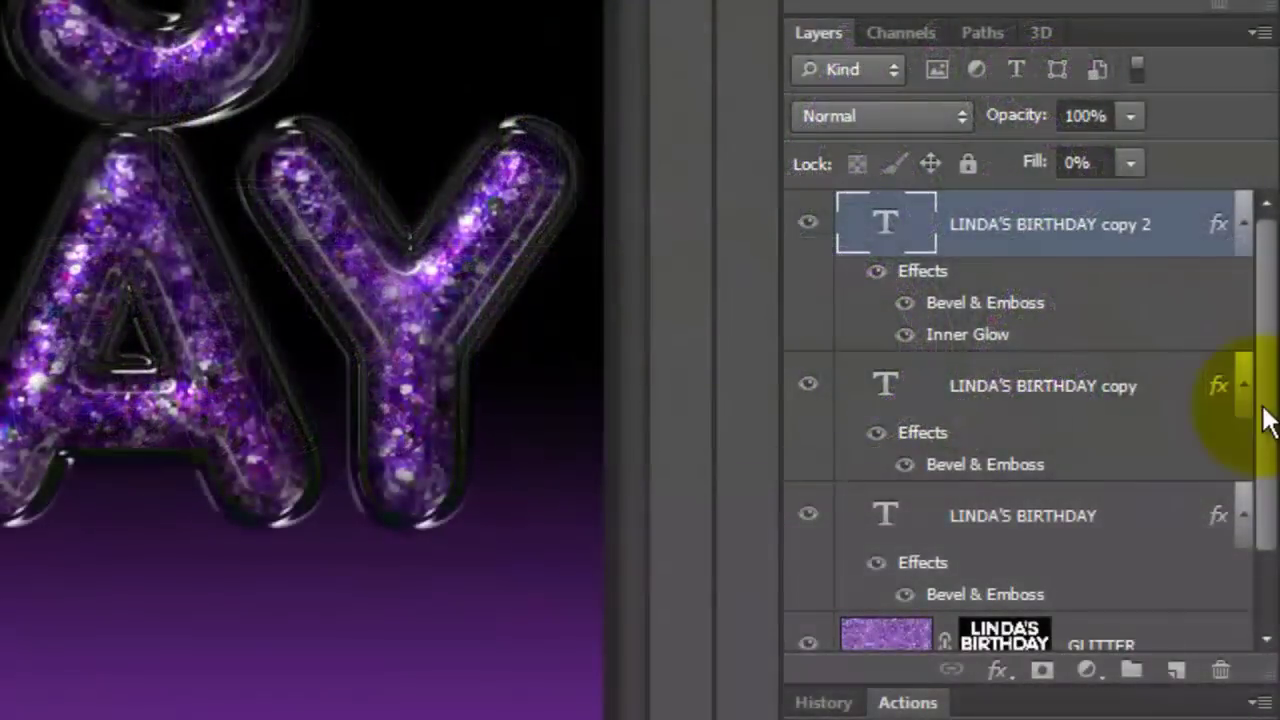
Hide the gradient background and stamp the visible styled text into a new merged layer.
scroll(1262, 420, down, 2)
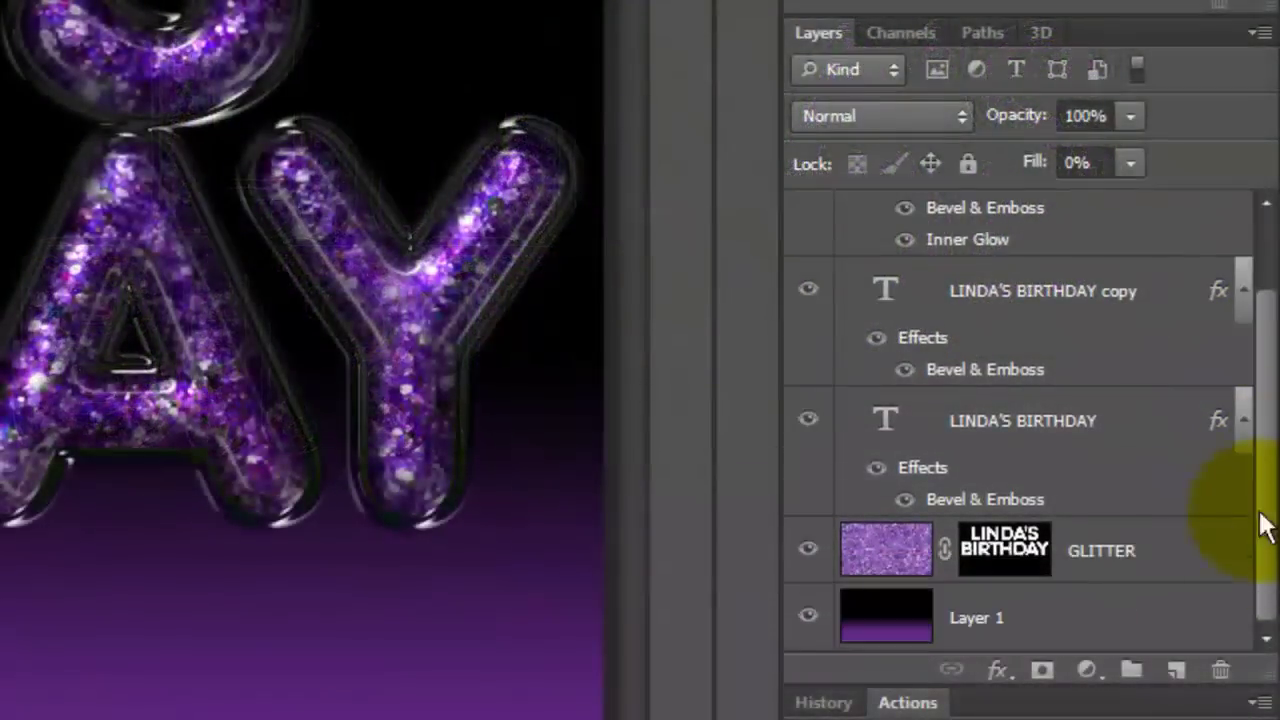
click(808, 618)
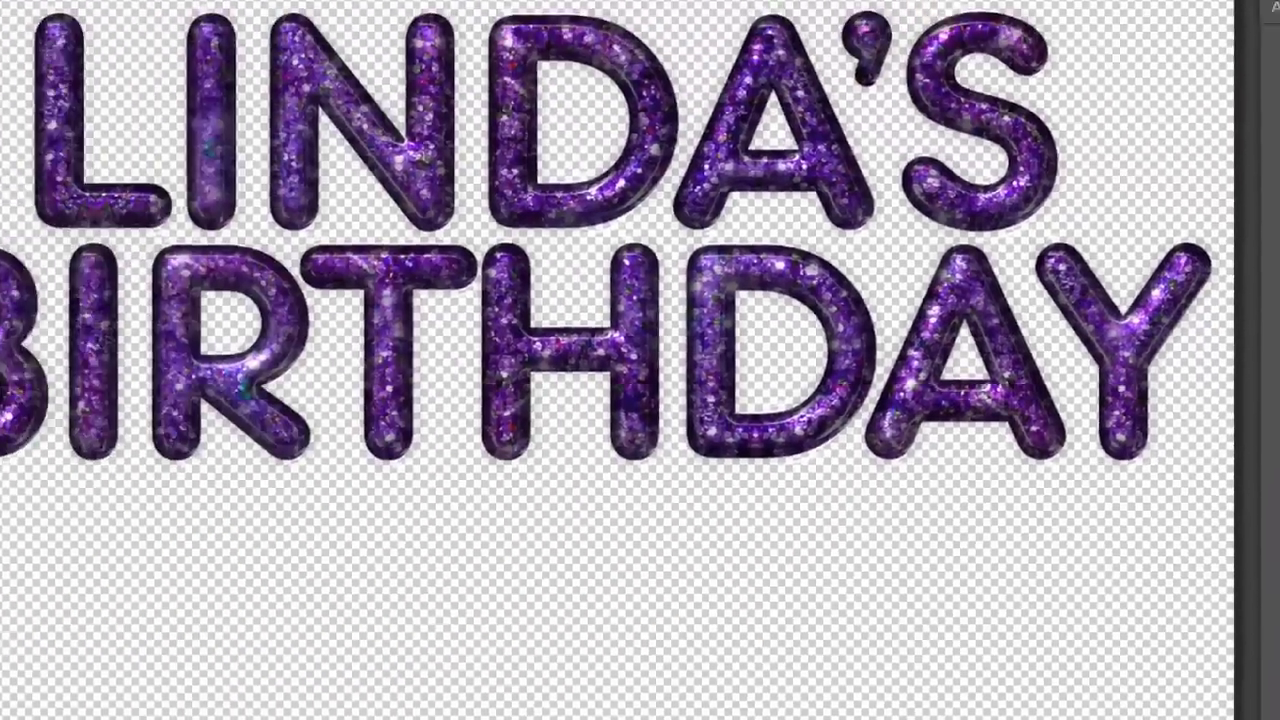
key(ctrl+shift+alt+e)
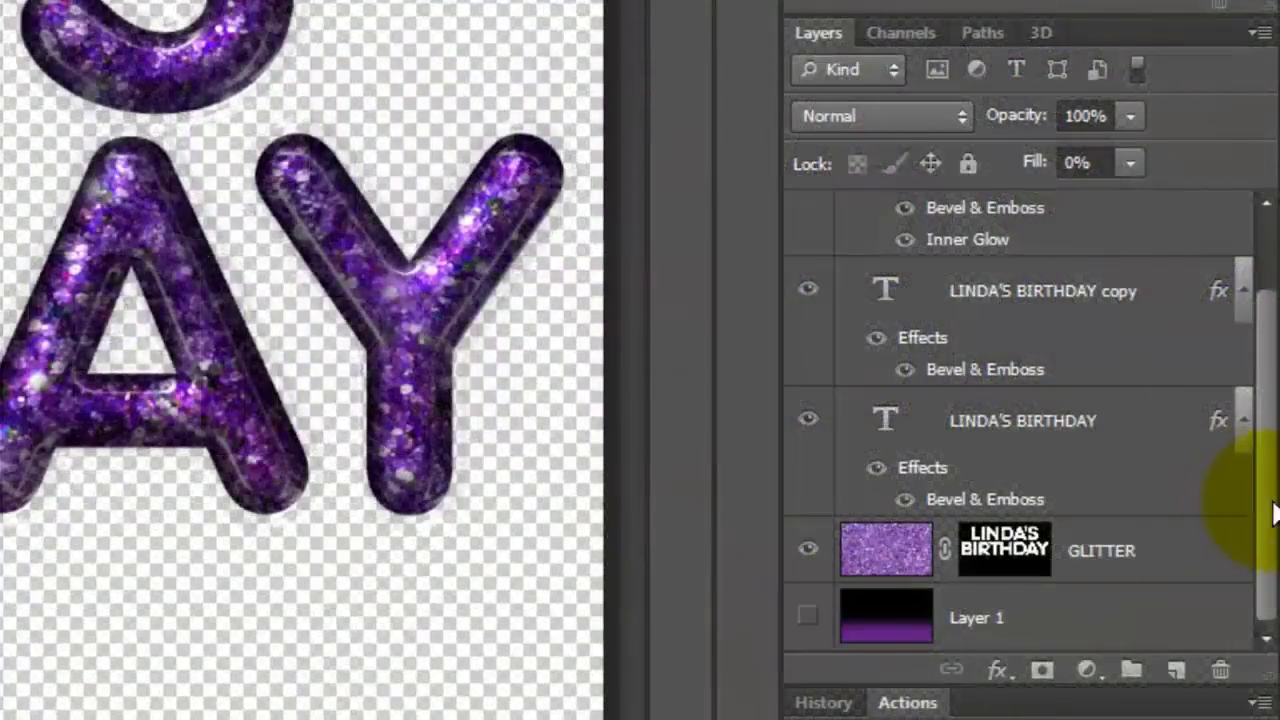
drag(1265, 512, 1257, 386)
key(ctrl+alt+shift+e)
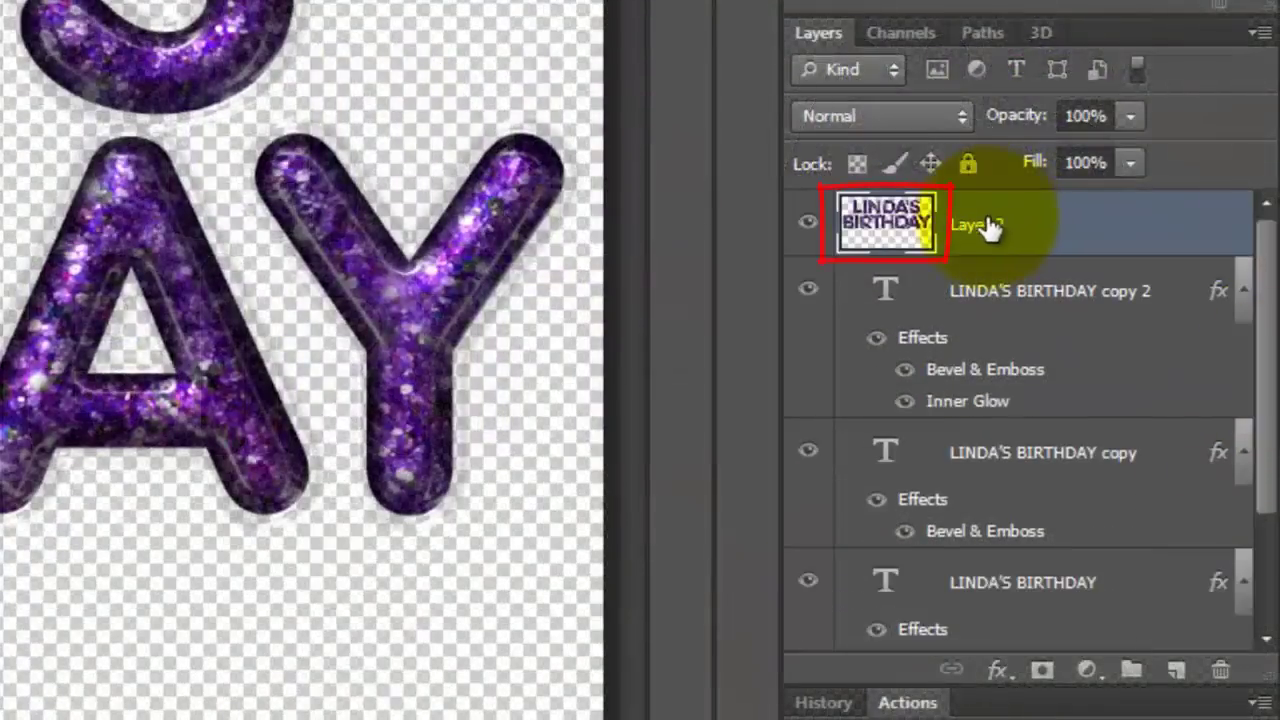
Hide the three LINDA'S BIRTHDAY text layers and GLITTER, then show the gradient background again.
click(808, 290)
click(808, 451)
click(808, 580)
drag(1259, 460, 1257, 635)
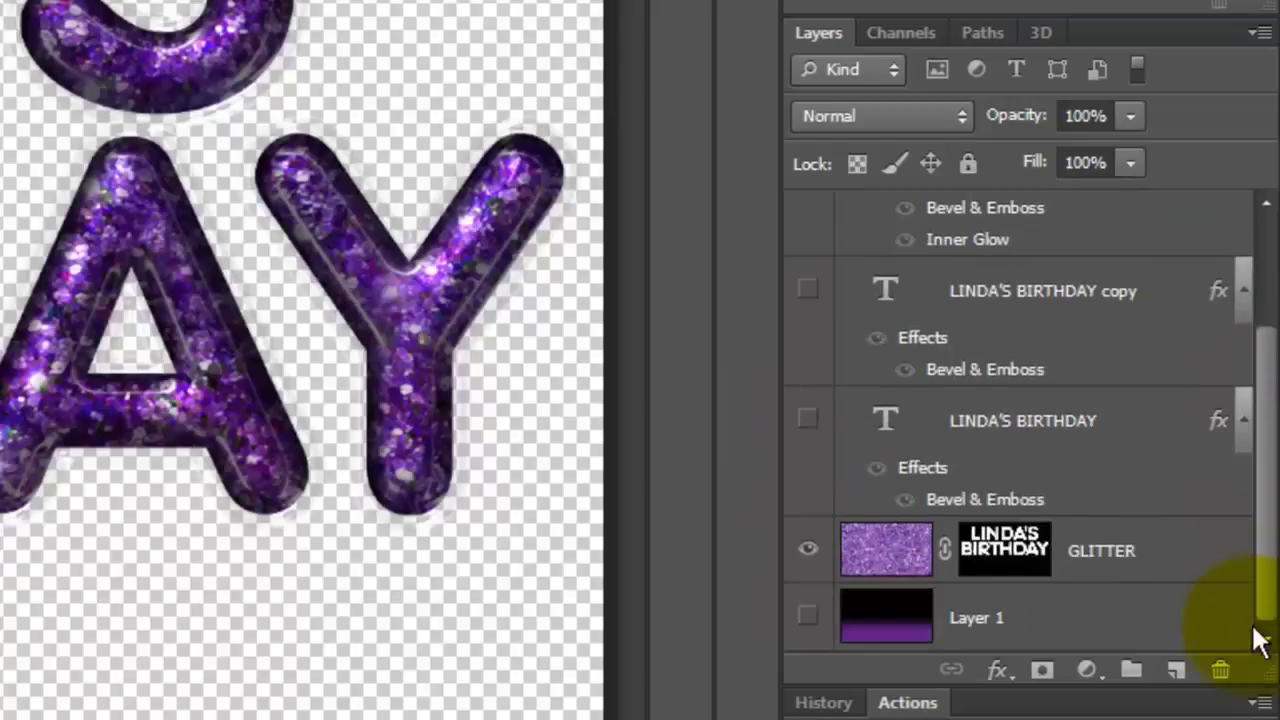
click(808, 550)
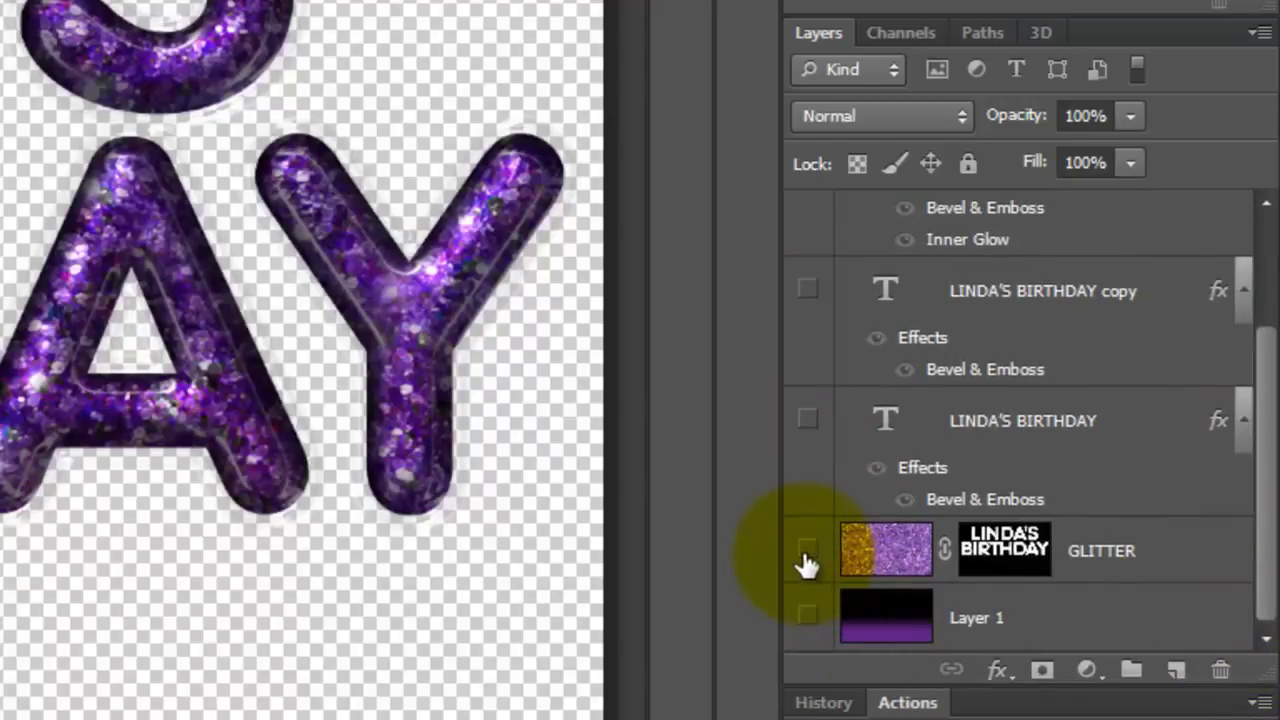
click(808, 620)
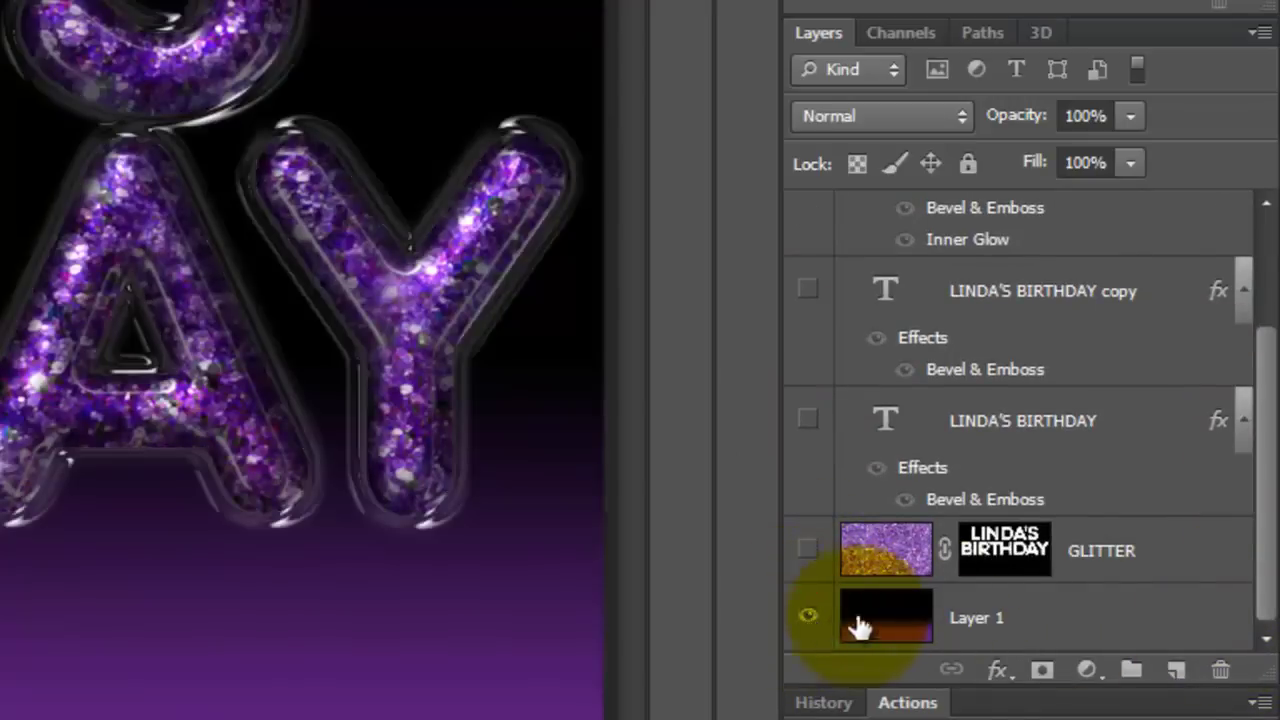
drag(1263, 571, 1274, 408)
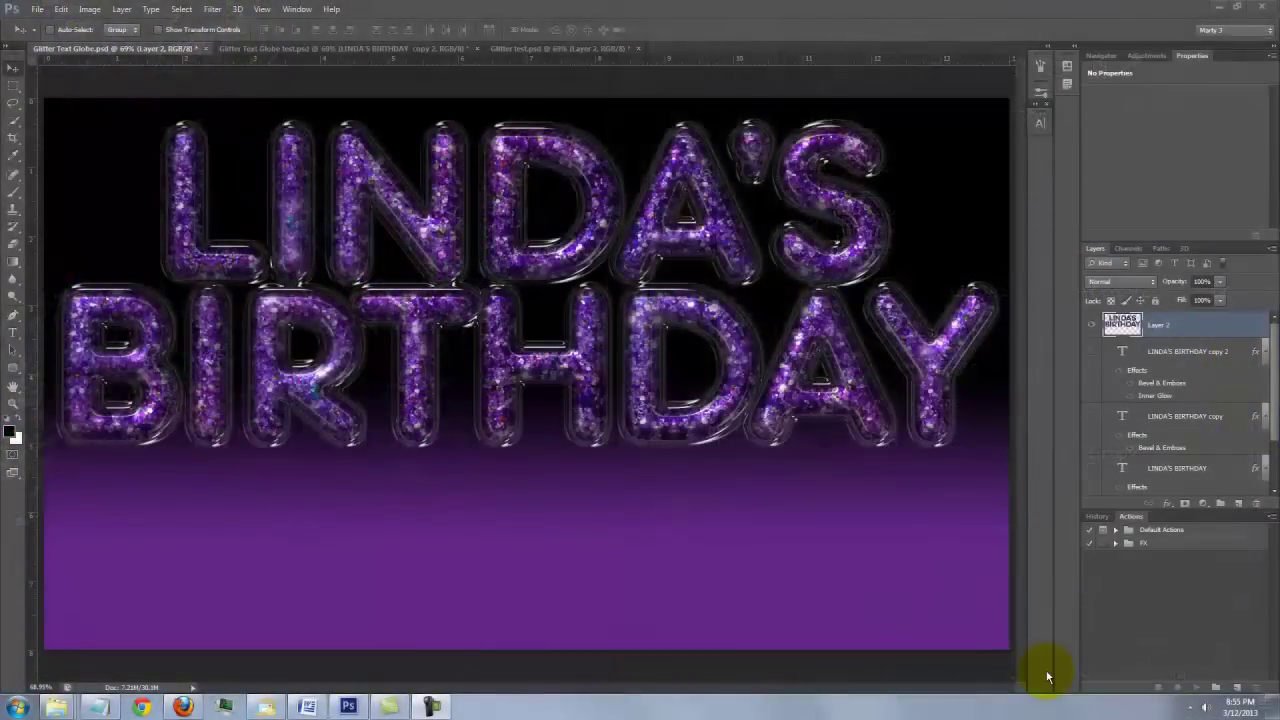
Use Levels (Ctrl+L) to lower the white input point from 255 to about 217.
key(ctrl+l)
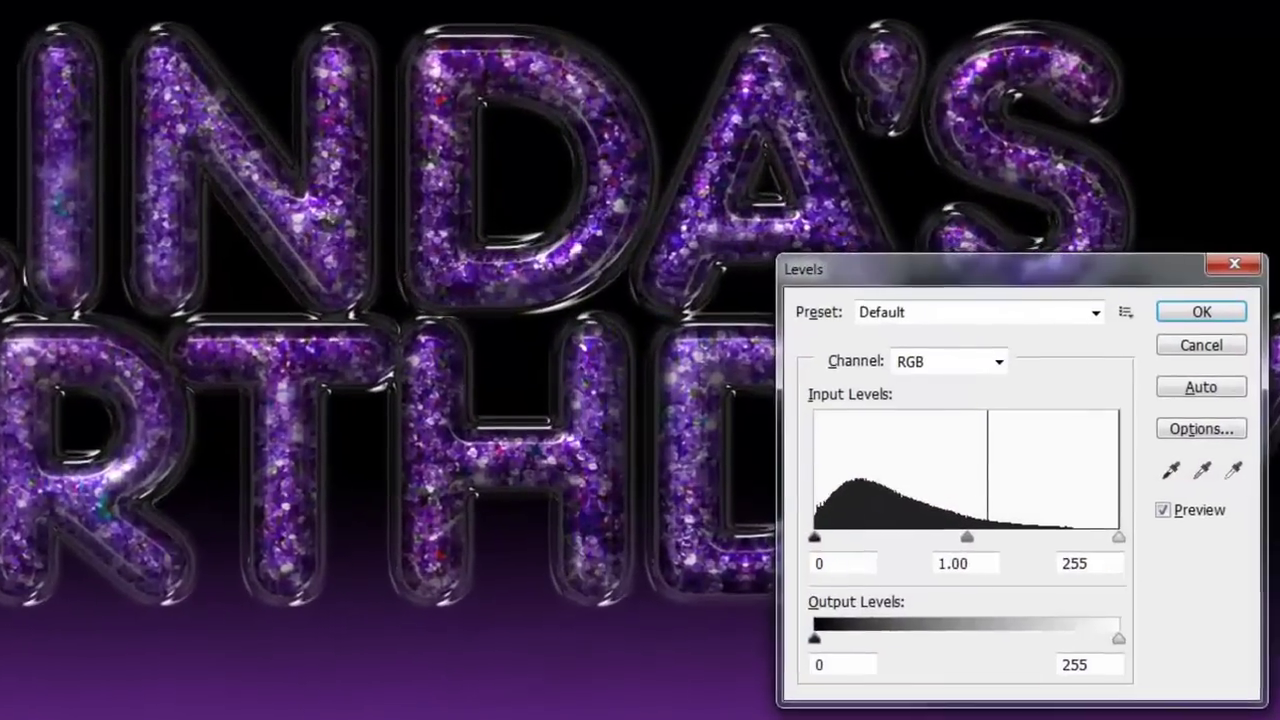
drag(1122, 542, 1077, 546)
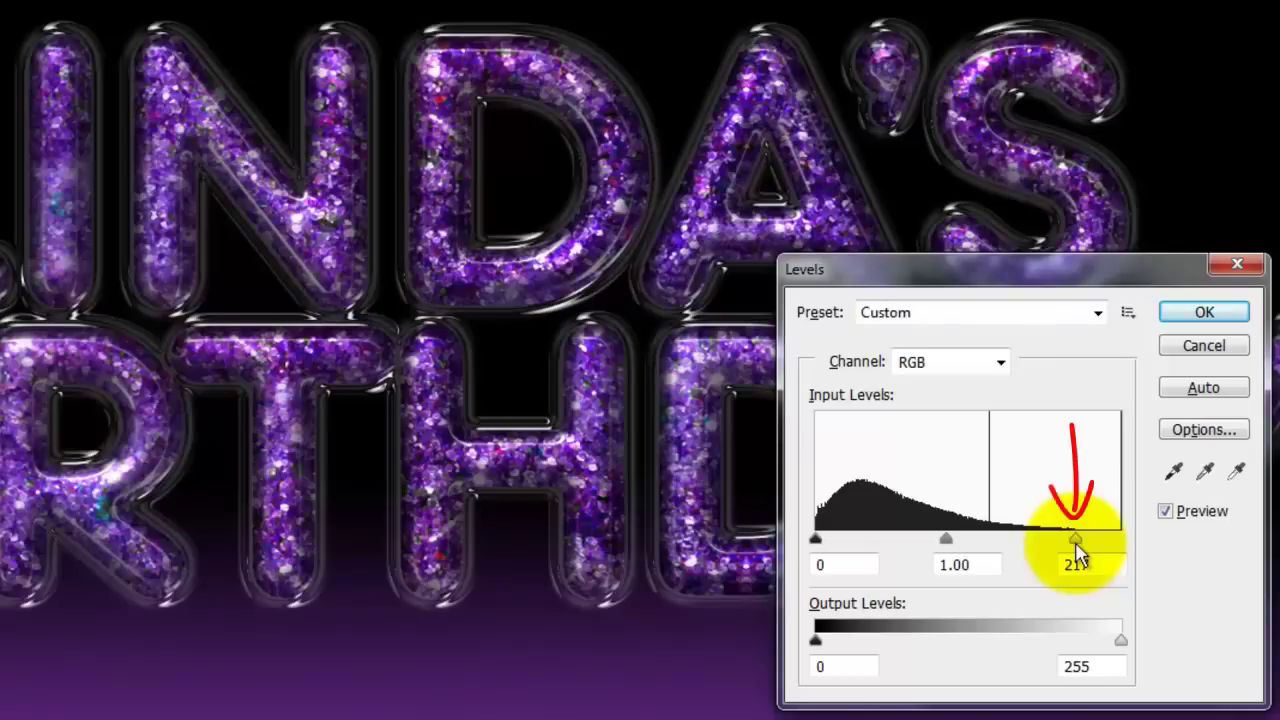